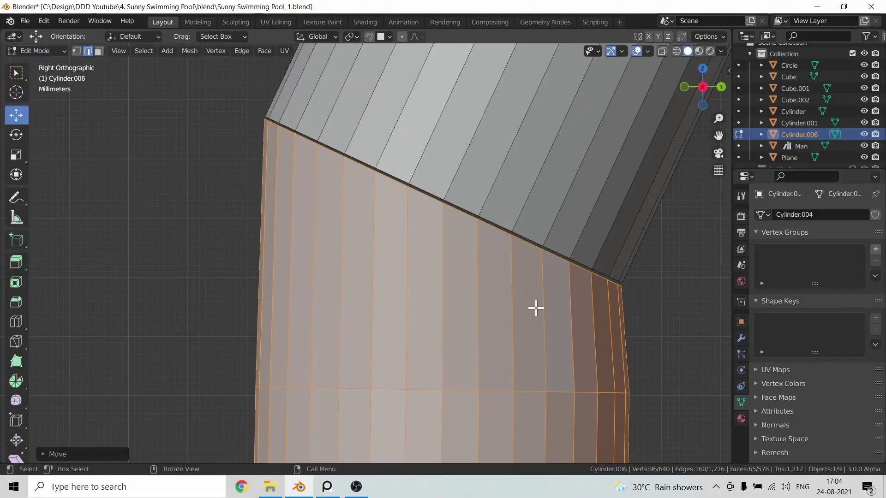
# Briefly select the bent pipe's lower piece, then clear the whole mesh selection
pyautogui.hotkey('alt', 'a')
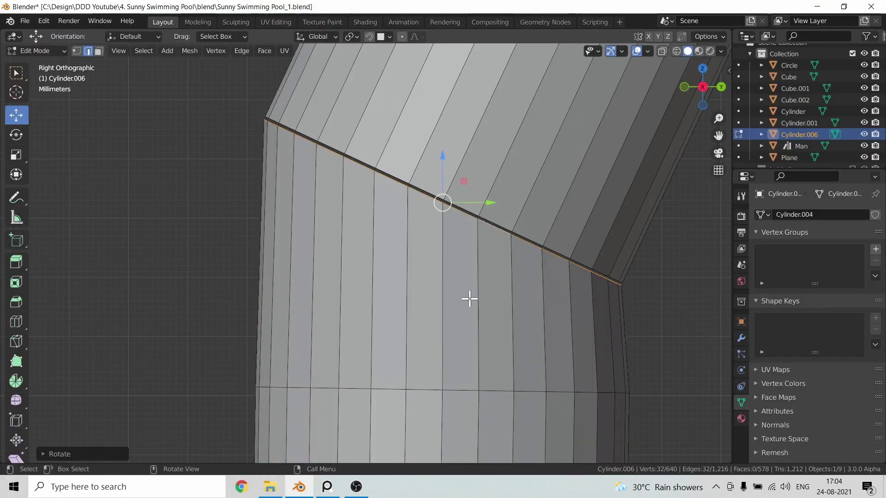
pyautogui.scroll(-3, 468, 298)
pyautogui.press('l')
pyautogui.press('g')
pyautogui.press('Escape')
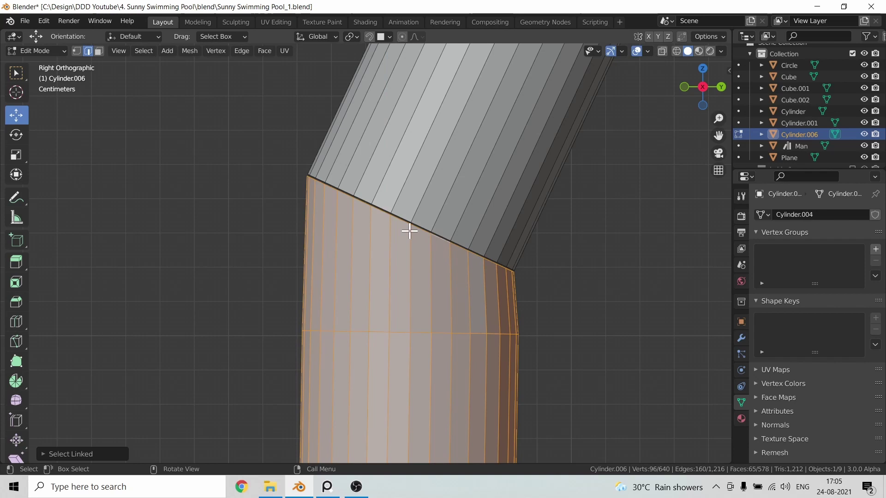
pyautogui.hotkey('alt', 'a')
pyautogui.scroll(2, 406, 205)
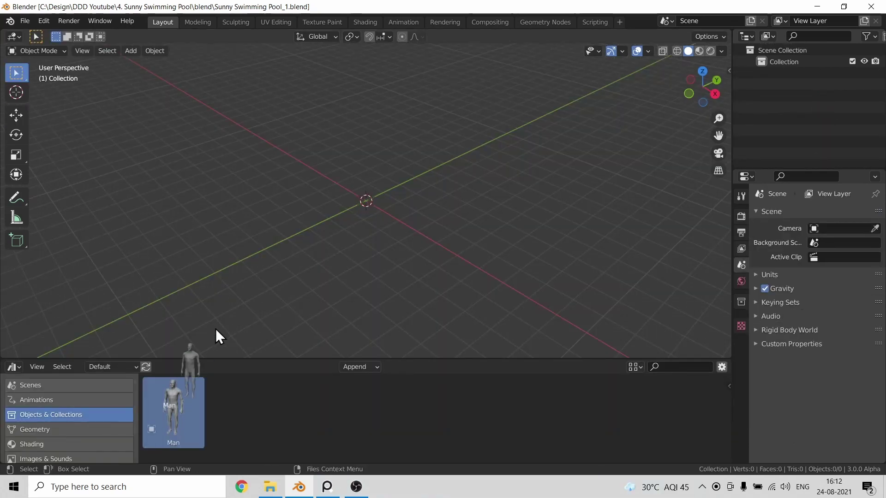
# Drag the Man asset into the scene and join away the Asset Browser area
pyautogui.moveTo(215, 328); pyautogui.dragTo(391, 169)
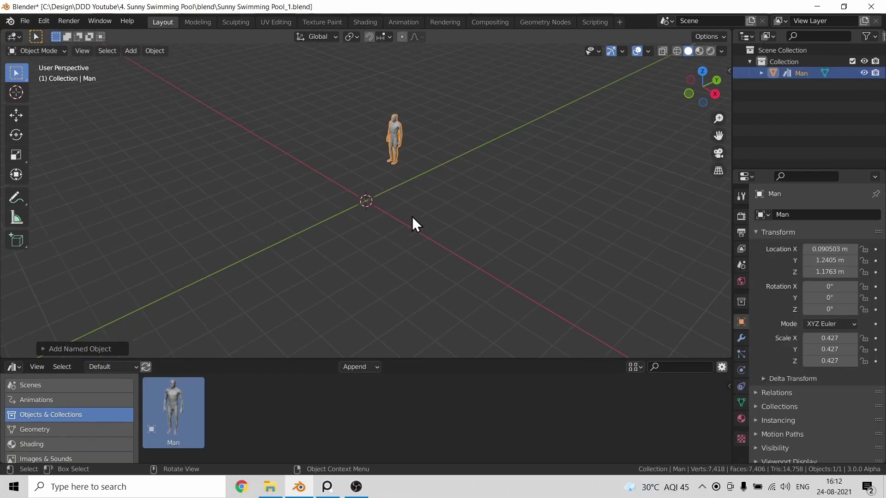
pyautogui.rightClick(186, 360)
pyautogui.click(186, 359)
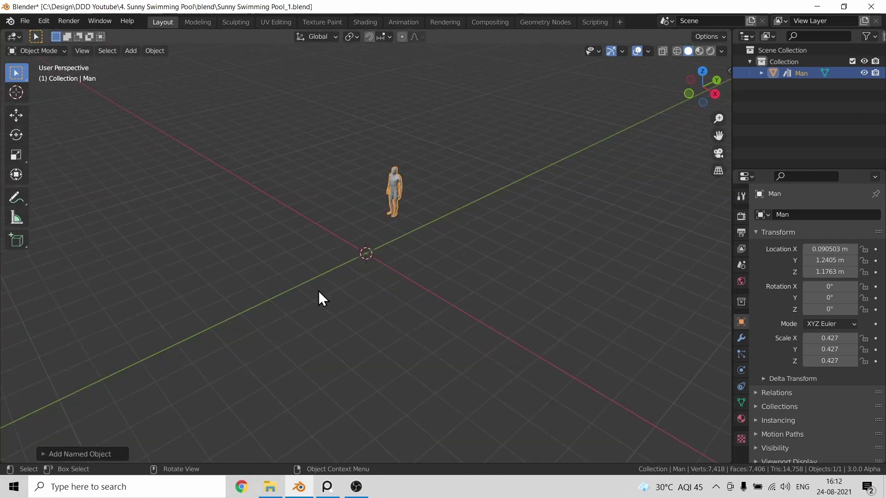
# Lower the Man figure along Z so it stands on the ground at Z 0 m
pyautogui.moveTo(318, 291); pyautogui.dragTo(376, 208, button='middle')
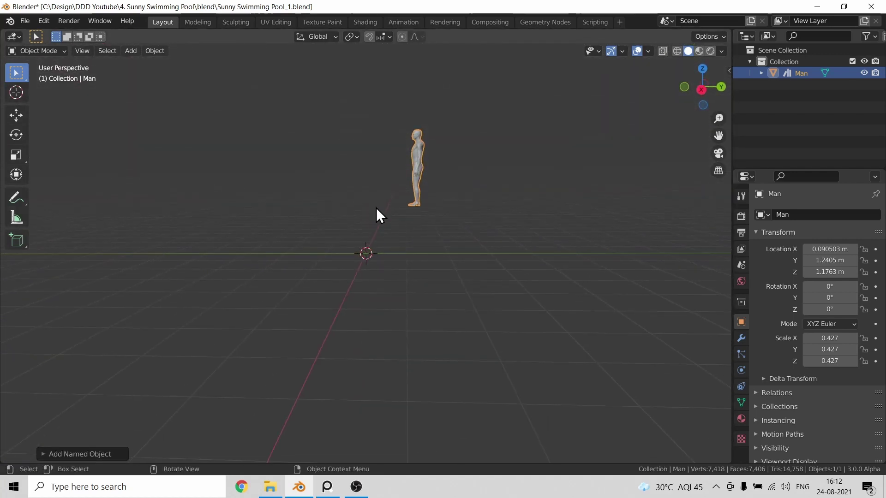
pyautogui.press('g')
pyautogui.press('z')
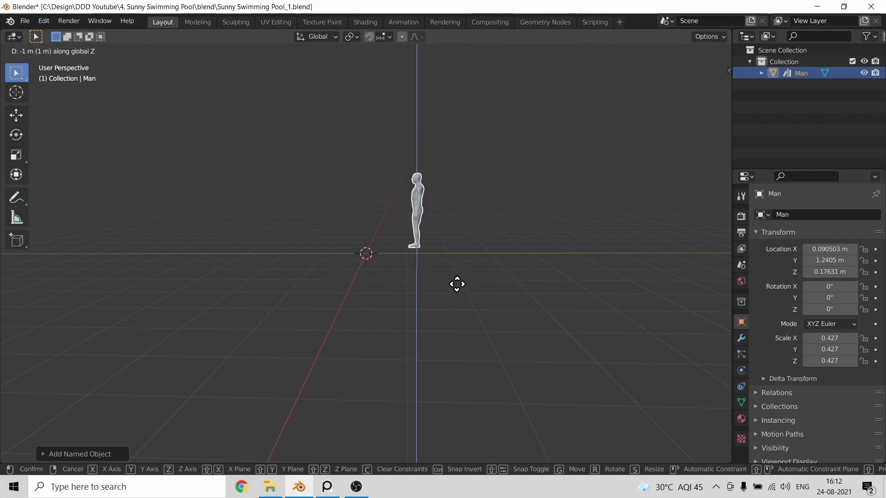
pyautogui.click(458, 273)
pyautogui.moveTo(456, 273); pyautogui.dragTo(458, 323, button='middle')
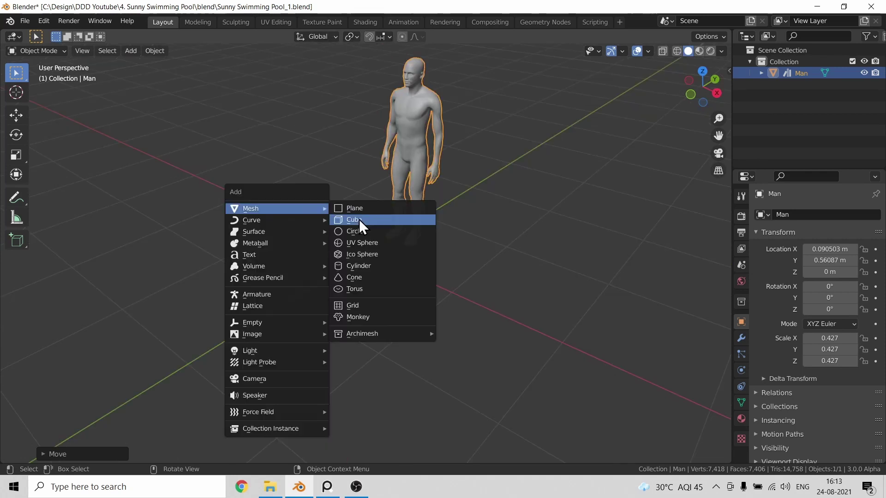
# Add a cube, sink it to -1 m and flatten its height
pyautogui.click(359, 222)
pyautogui.press('g')
pyautogui.press('z')
pyautogui.click(443, 348)
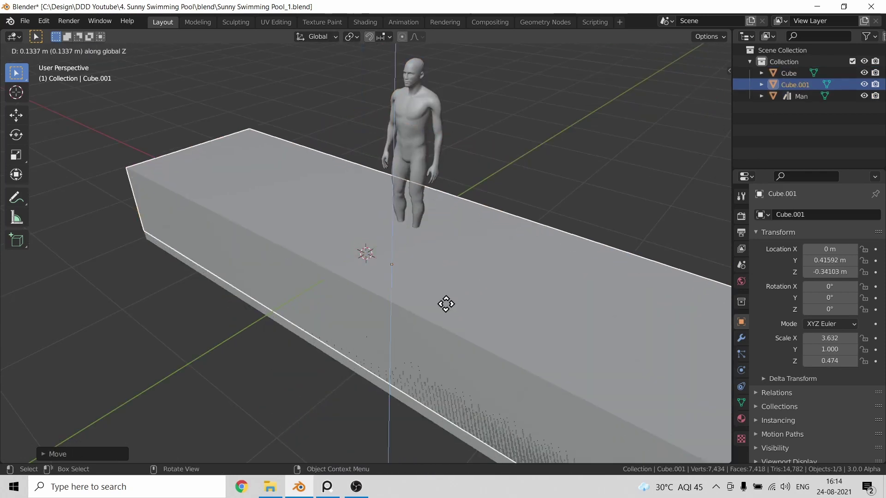
pyautogui.click(449, 298)
# Scale a thinner top slab along Z, raise it, and select its top edge loop
pyautogui.press('s')
pyautogui.press('z')
pyautogui.click(438, 286)
pyautogui.press('g')
pyautogui.press('z')
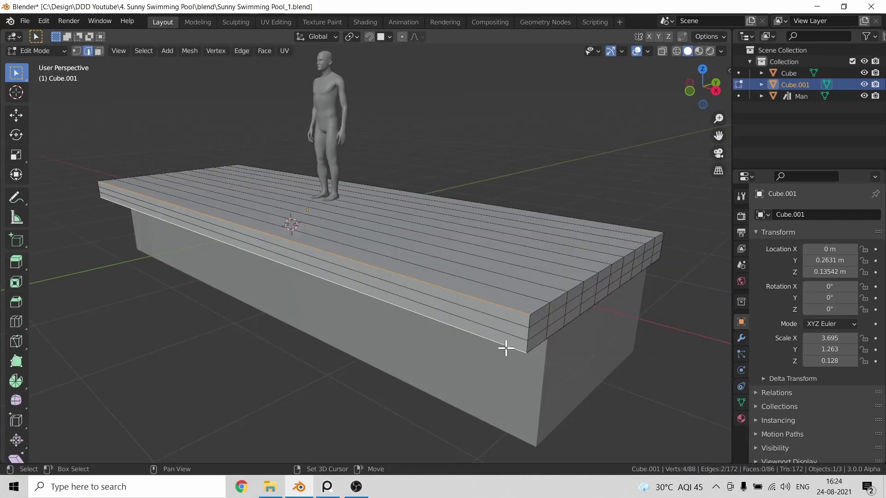
pyautogui.click(539, 308)
pyautogui.keyDown('alt'); pyautogui.click(538, 308); pyautogui.keyUp('alt')
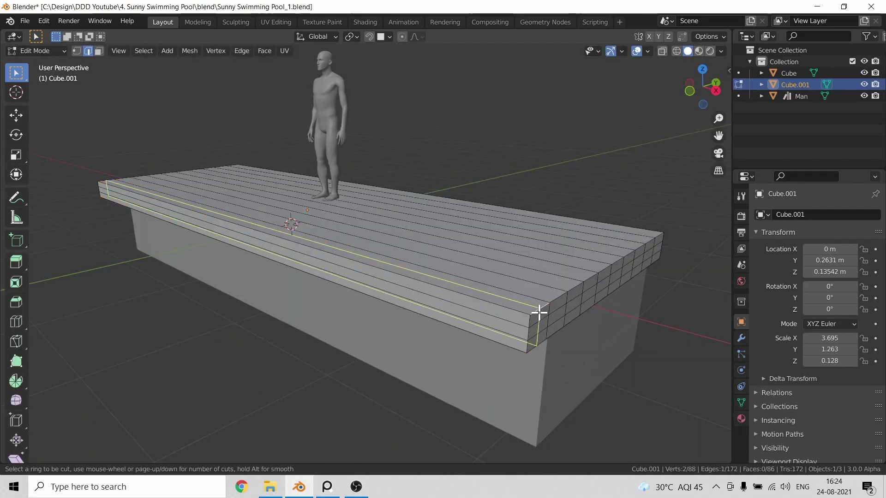
# Test bevels on the slab's top loop and corner edge, undo them, and set the cylinder beside the box edge
pyautogui.hotkey('ctrl', 'b')
pyautogui.press('Escape')
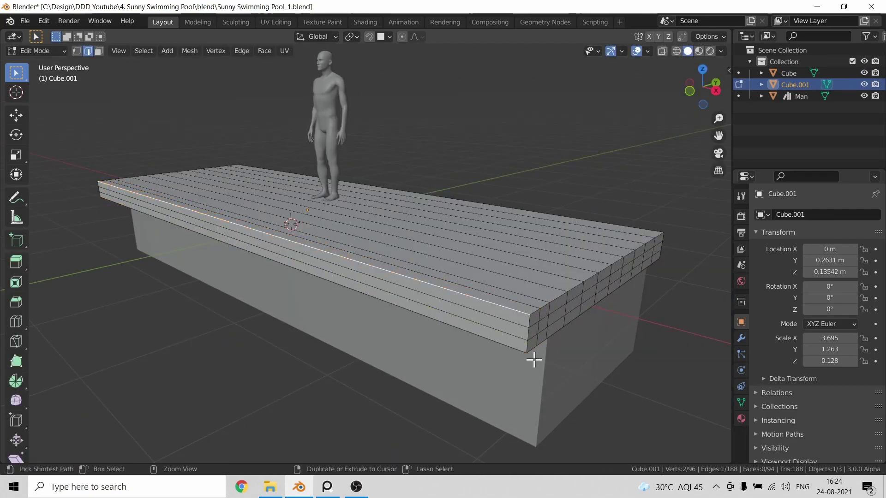
pyautogui.hotkey('ctrl', 'z')
pyautogui.hotkey('ctrl', 'z')
pyautogui.click(533, 331)
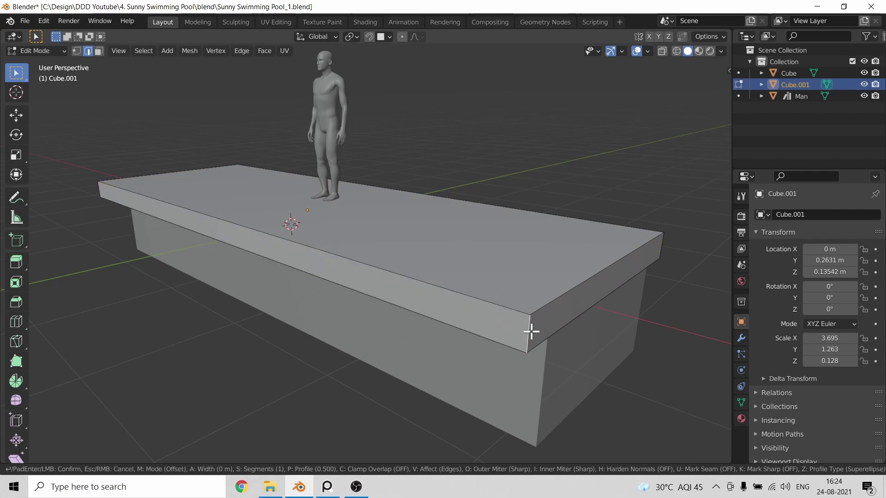
pyautogui.hotkey('ctrl', 'b')
pyautogui.press('Escape')
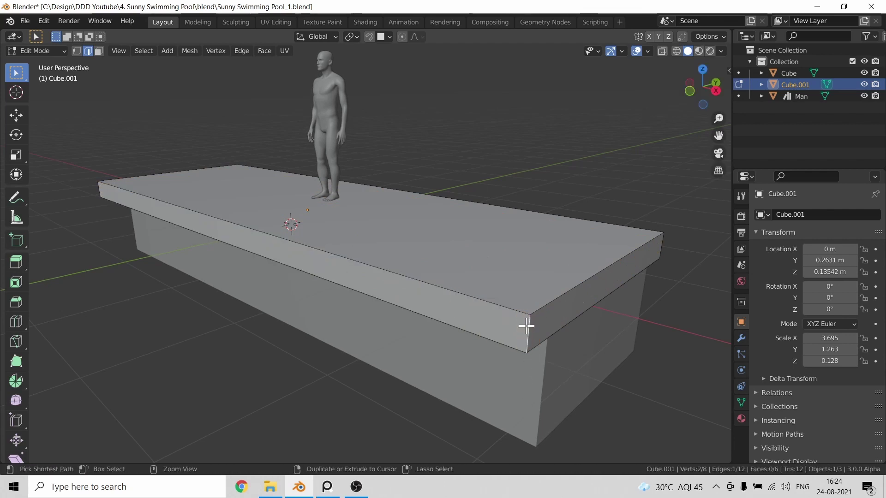
pyautogui.hotkey('ctrl', 'r')
pyautogui.click(460, 316)
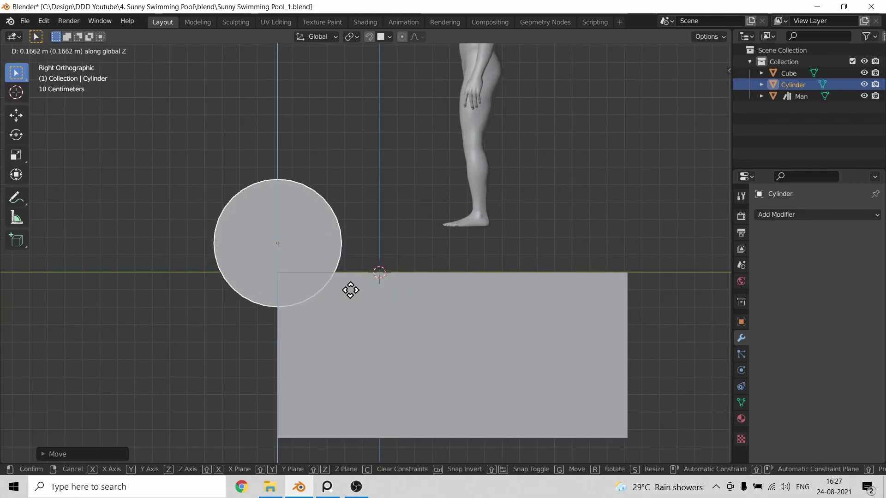
# Shrink the cylinder along the box edge and extrude its side face across the box top
pyautogui.click(354, 274)
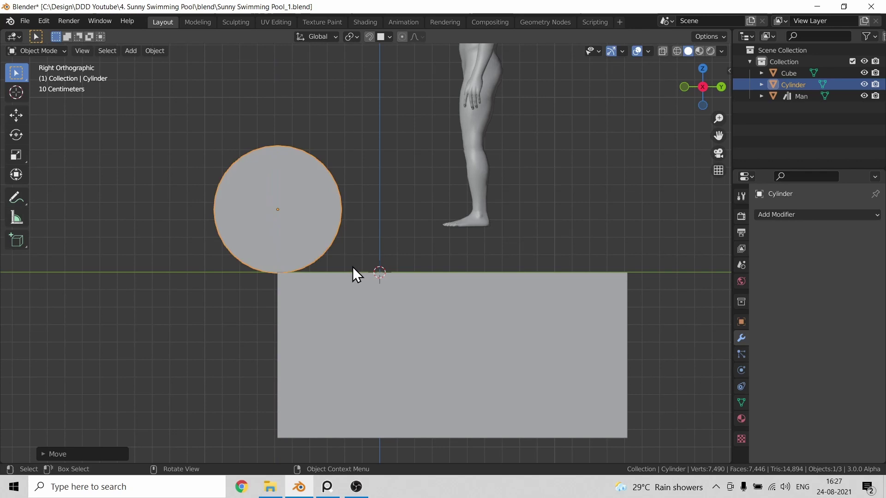
pyautogui.press('s')
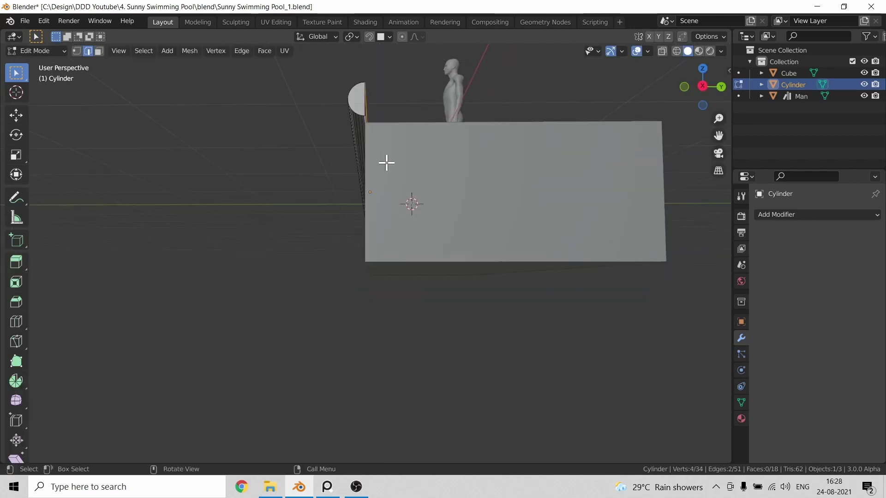
pyautogui.moveTo(386, 163); pyautogui.dragTo(392, 341, button='middle')
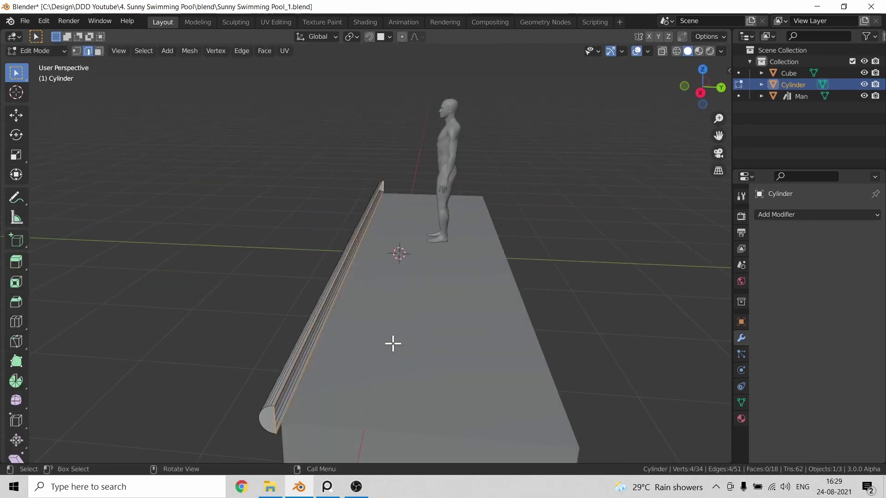
pyautogui.press('e')
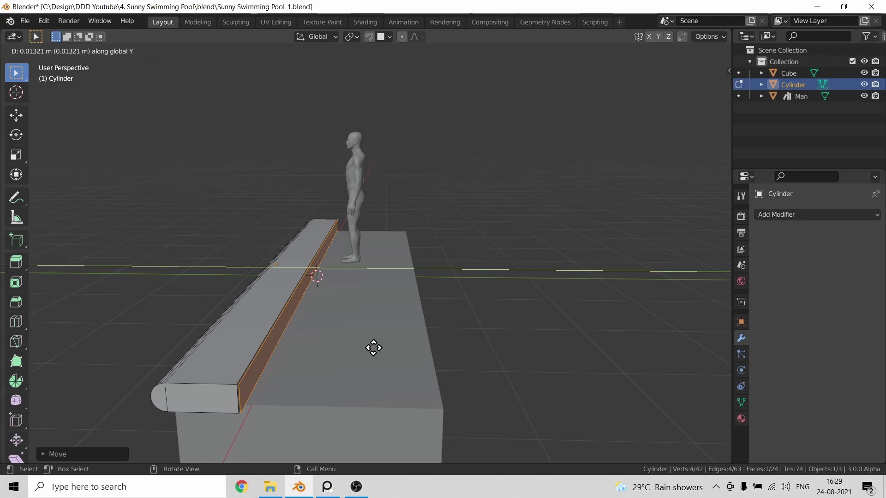
pyautogui.rightClick(374, 348)
pyautogui.press('e')
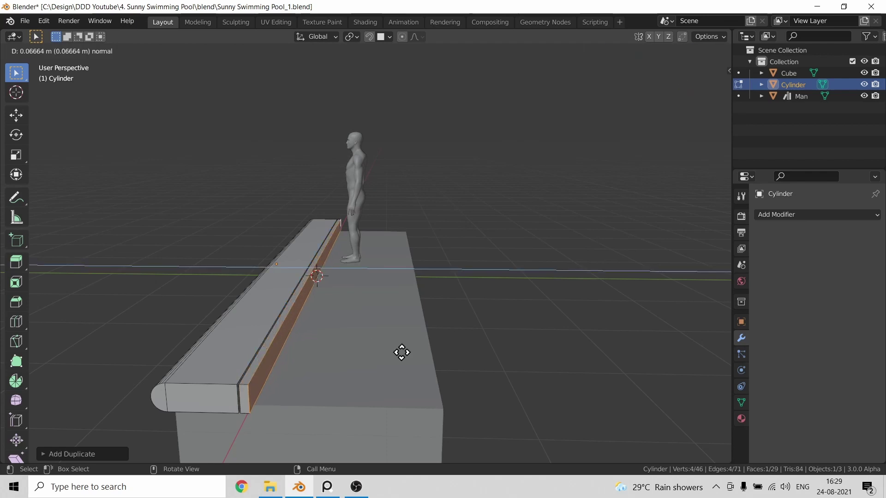
pyautogui.click(555, 373)
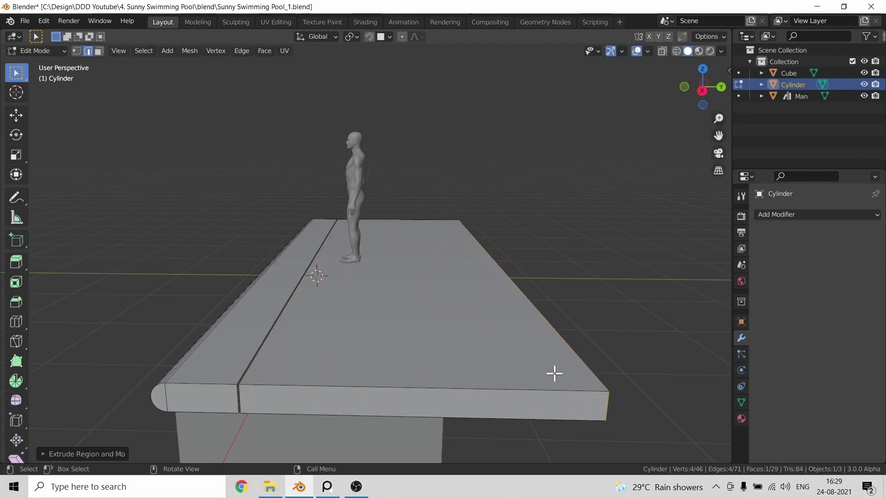
# Separate the extruded deck slab into its own object, Cylinder.001, and return to Object Mode
pyautogui.press('l')
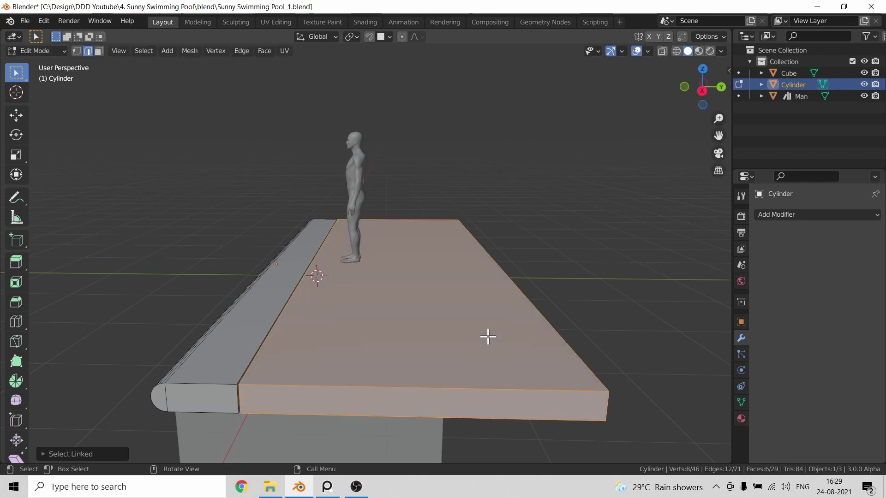
pyautogui.press('p')
pyautogui.click(493, 337)
pyautogui.press('Tab')
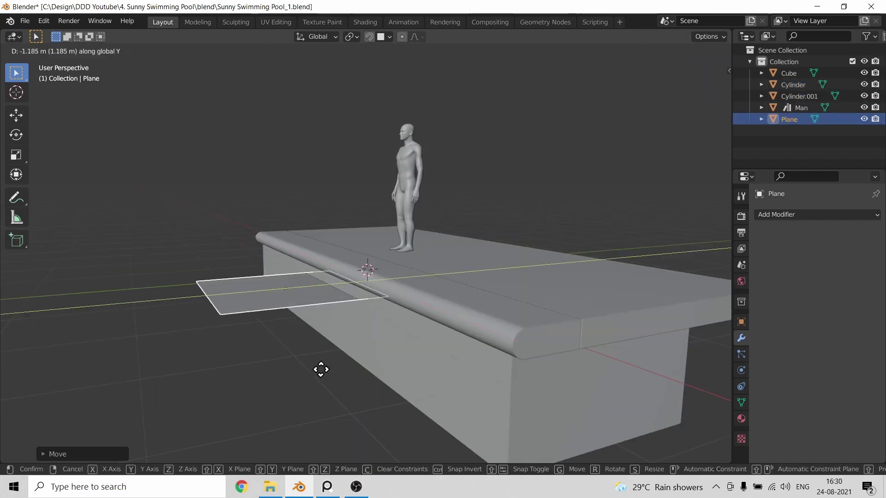
# Add a plane and stretch it along the X axis
pyautogui.click(352, 381)
pyautogui.press('s')
pyautogui.press('x')
pyautogui.scroll(-3, 351, 382)
pyautogui.click(415, 369)
pyautogui.moveTo(415, 369); pyautogui.dragTo(489, 365, button='middle')
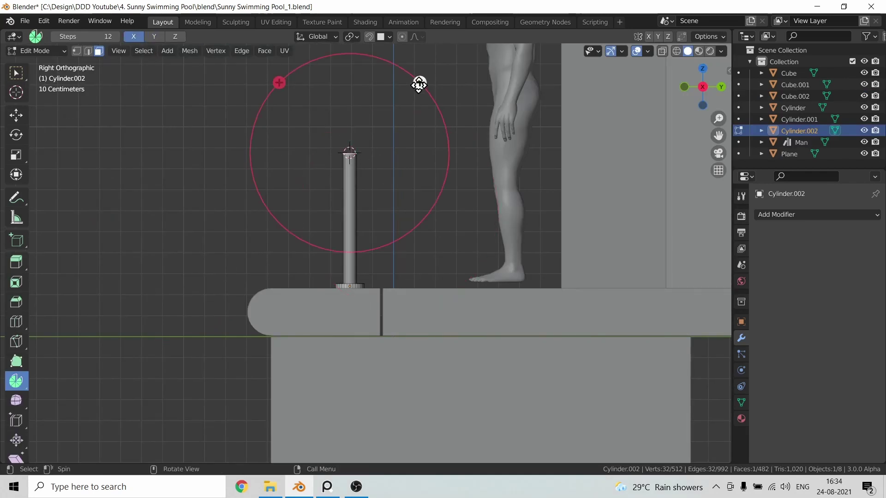
# Spin the pole geometry and raise its top part vertically
pyautogui.moveTo(418, 85); pyautogui.dragTo(240, 149)
pyautogui.scroll(6, 366, 258)
pyautogui.press('g')
pyautogui.press('z')
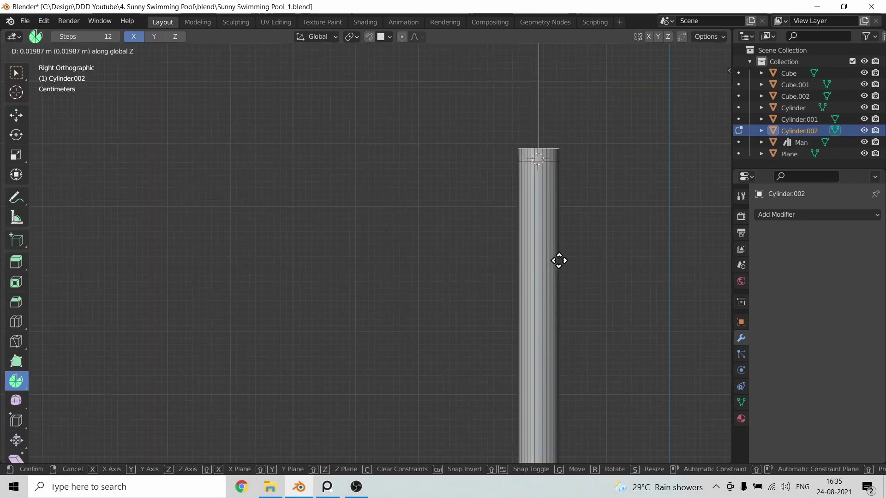
pyautogui.click(559, 260)
pyautogui.scroll(-10, 556, 254)
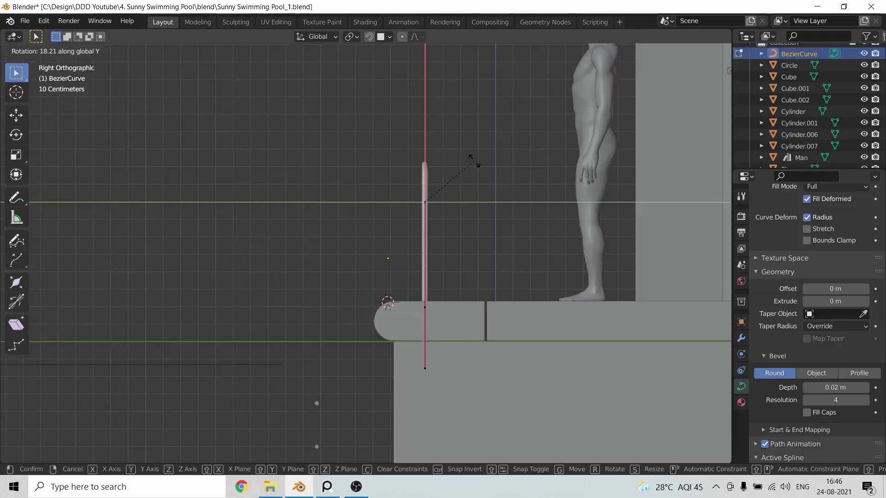
# Try rotating the curve, including an X-axis tilt, cancelling so it stays upright
pyautogui.press('Escape')
pyautogui.press('r')
pyautogui.click(486, 251)
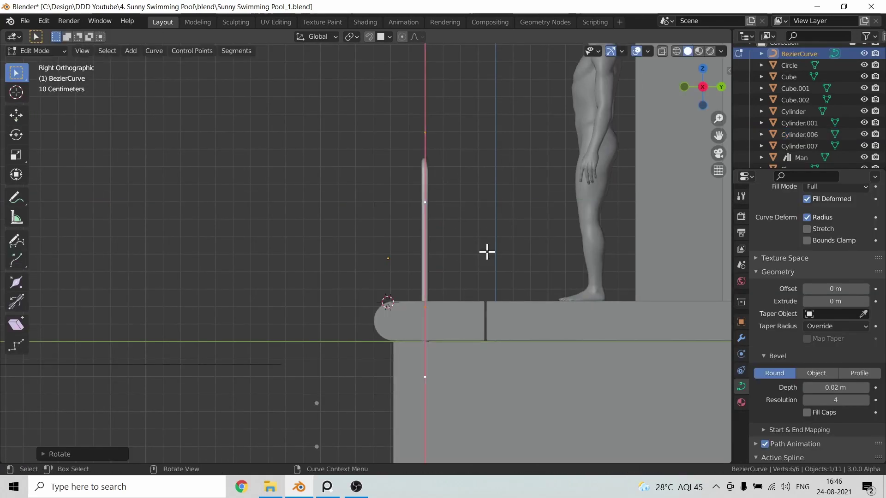
pyautogui.press('r')
pyautogui.press('x')
pyautogui.press('Escape')
pyautogui.scroll(-2, 433, 111)
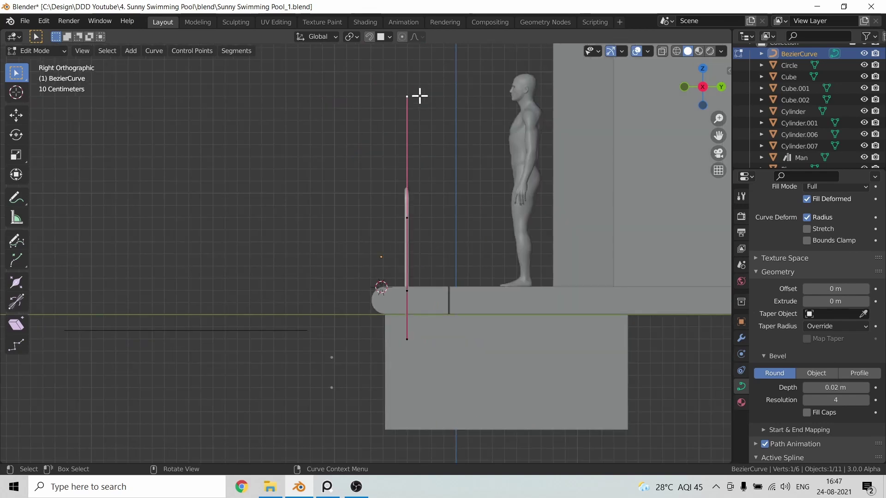
pyautogui.scroll(1, 419, 95)
pyautogui.press('r')
pyautogui.press('Escape')
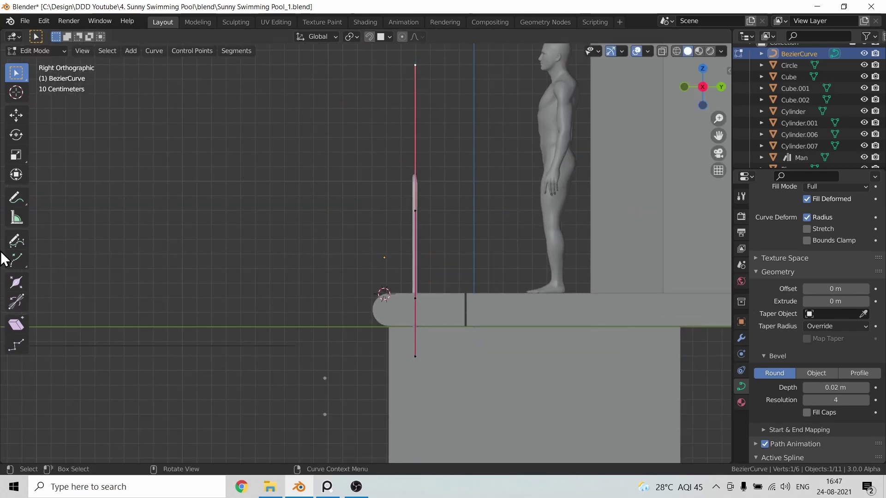
pyautogui.moveTo(406, 217); pyautogui.dragTo(428, 215, button='middle')
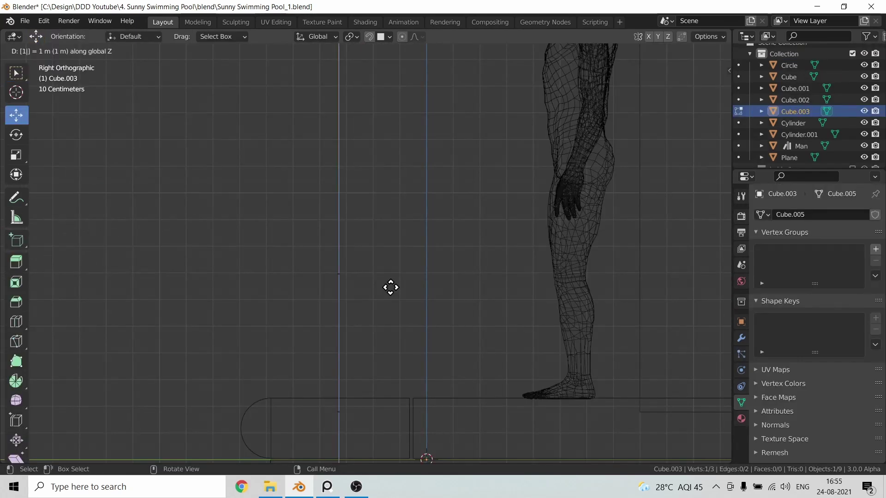
# Extrude the outline's end vertex and round off its corner and peak vertices
pyautogui.click(389, 288)
pyautogui.press('e')
pyautogui.press('0')
pyautogui.press('.')
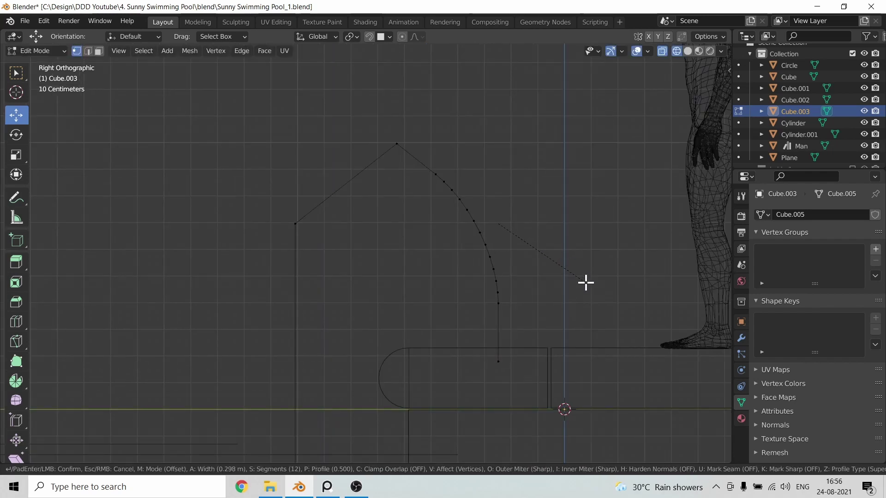
pyautogui.click(539, 247)
pyautogui.click(398, 144)
pyautogui.hotkey('ctrl', 'shift', 'b')
pyautogui.click(540, 195)
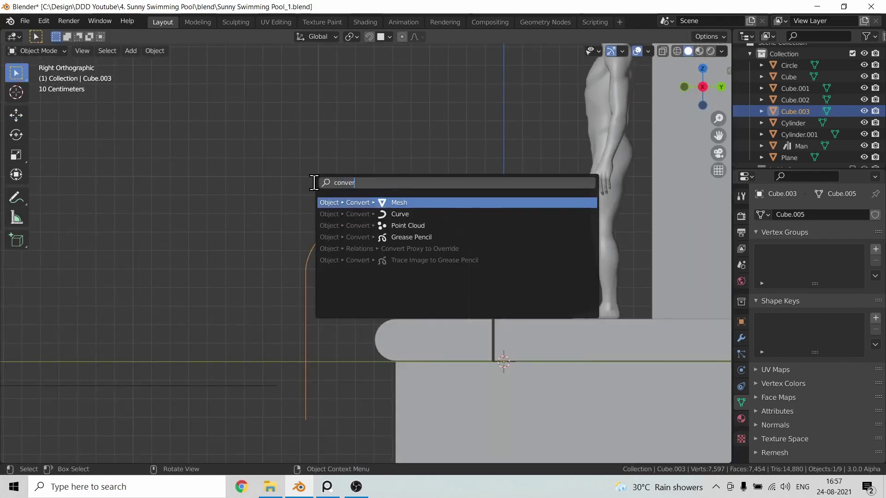
# Convert the outline to a curve with 0.03 m bevel depth and resolution 14
pyautogui.press('Down')
pyautogui.press('Return')
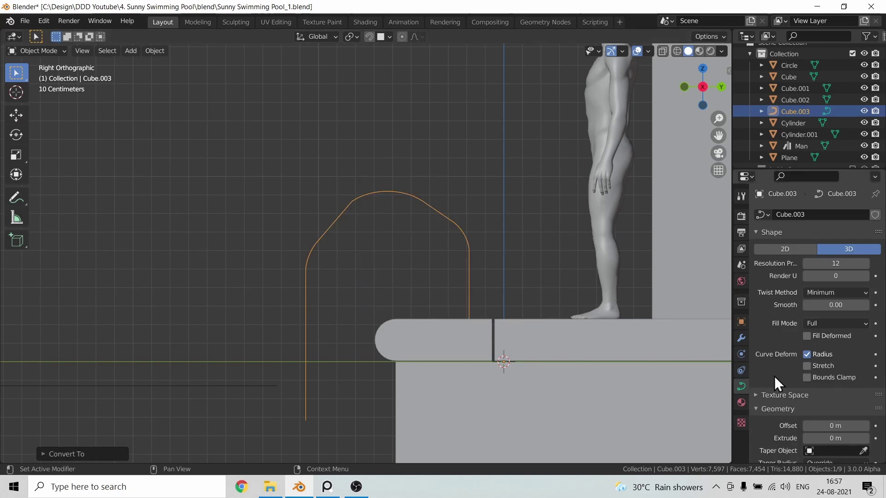
pyautogui.scroll(-6, 778, 382)
pyautogui.click(865, 376)
pyautogui.click(865, 377)
pyautogui.click(866, 376)
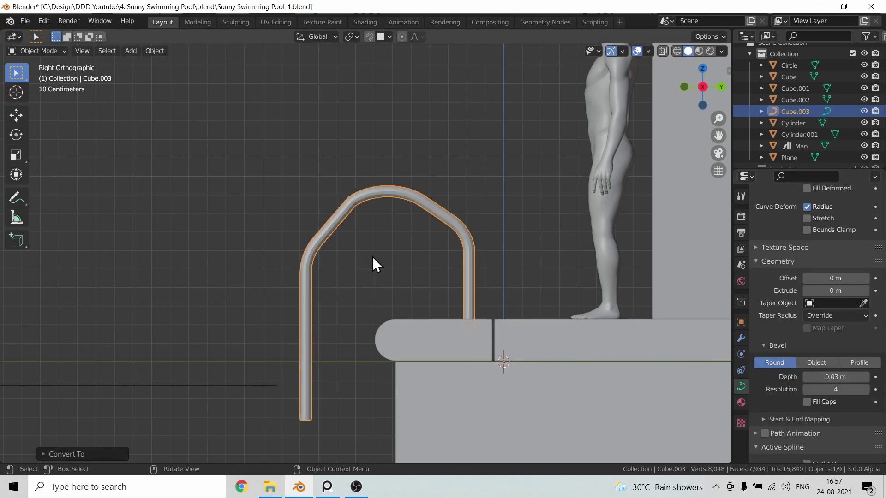
pyautogui.moveTo(373, 263); pyautogui.dragTo(393, 263, button='middle')
pyautogui.click(866, 389)
pyautogui.click(866, 390)
pyautogui.click(865, 389)
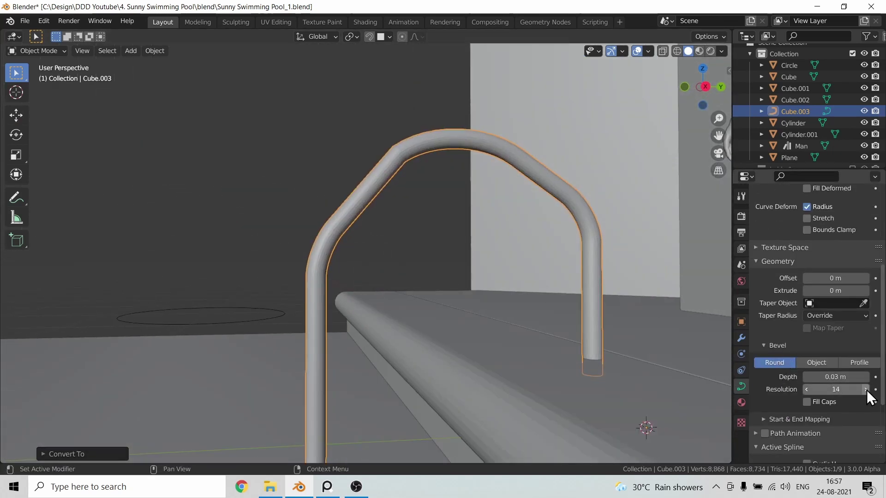
# Extrude the inset disc upward into a tall upright post
pyautogui.scroll(-4, 396, 230)
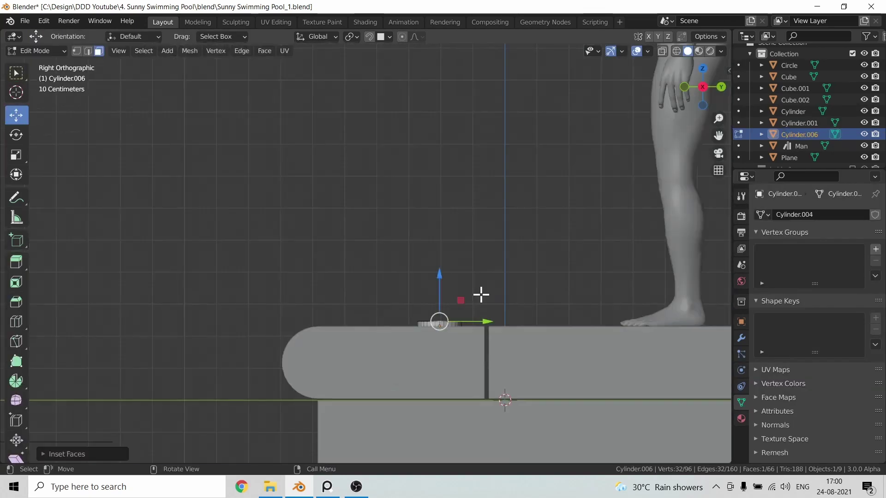
pyautogui.press('e')
pyautogui.click(480, 198)
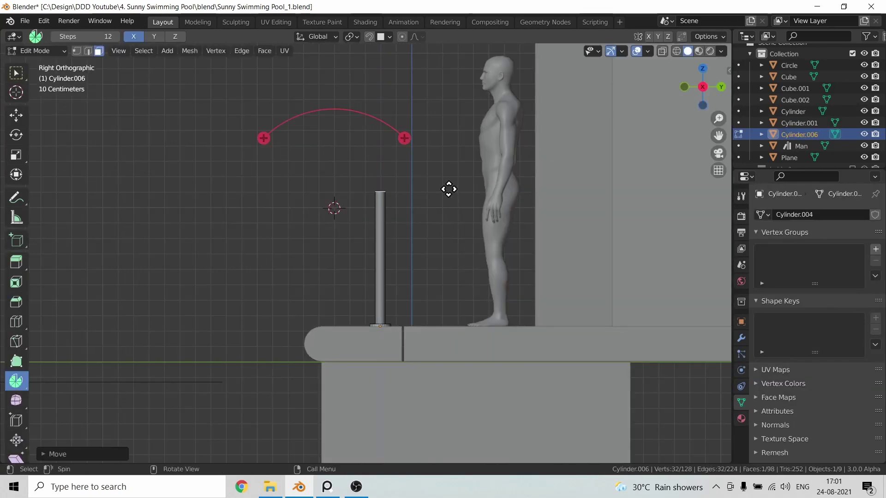
# Spin the post's top over into an arch and extrude its end into a sloping leg
pyautogui.moveTo(271, 148); pyautogui.dragTo(249, 174)
pyautogui.press('Escape')
pyautogui.moveTo(263, 139); pyautogui.dragTo(236, 215)
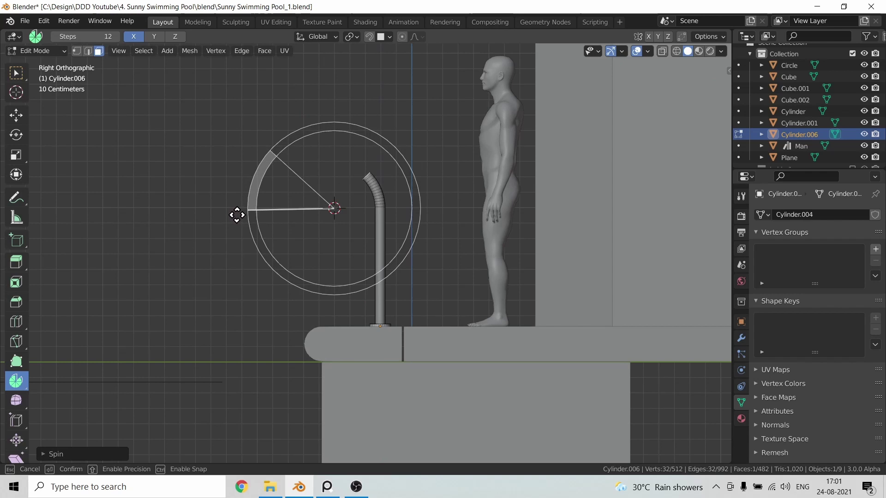
pyautogui.moveTo(370, 482); pyautogui.dragTo(340, 347)
pyautogui.press('e')
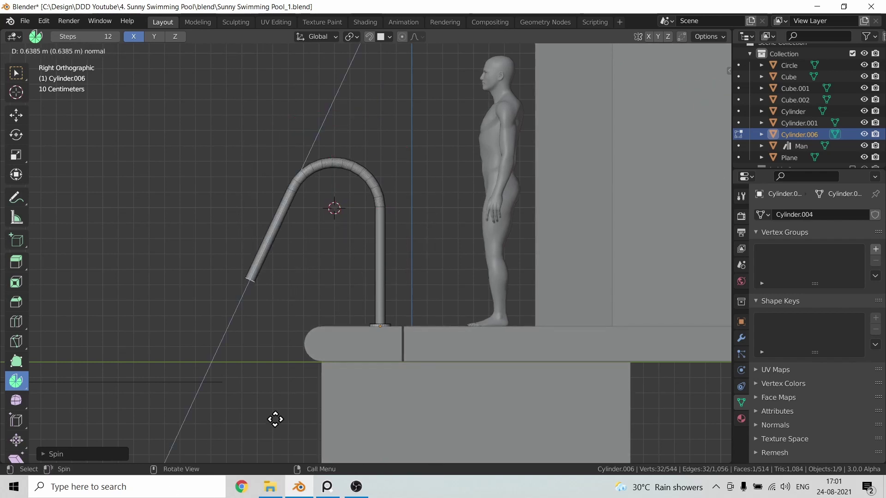
pyautogui.click(276, 420)
# Try a second bend on the sloping leg around a new centre, then cancel it
pyautogui.scroll(1, 269, 371)
pyautogui.keyDown('shift'); pyautogui.moveTo(269, 371); pyautogui.dragTo(296, 192, button='middle'); pyautogui.keyUp('shift')
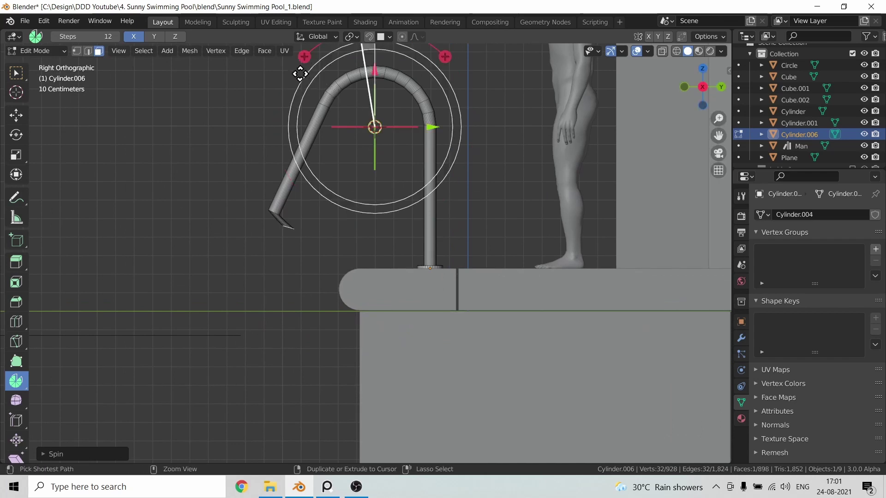
pyautogui.moveTo(247, 218); pyautogui.dragTo(172, 162)
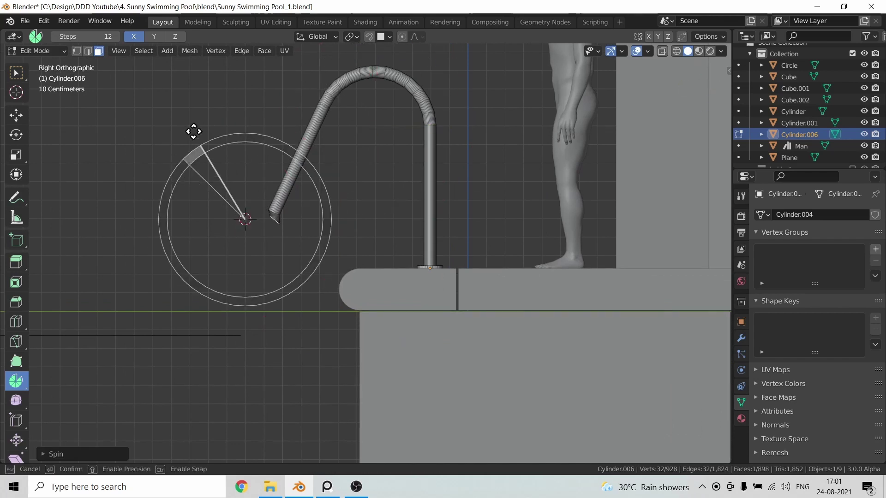
pyautogui.press('Escape')
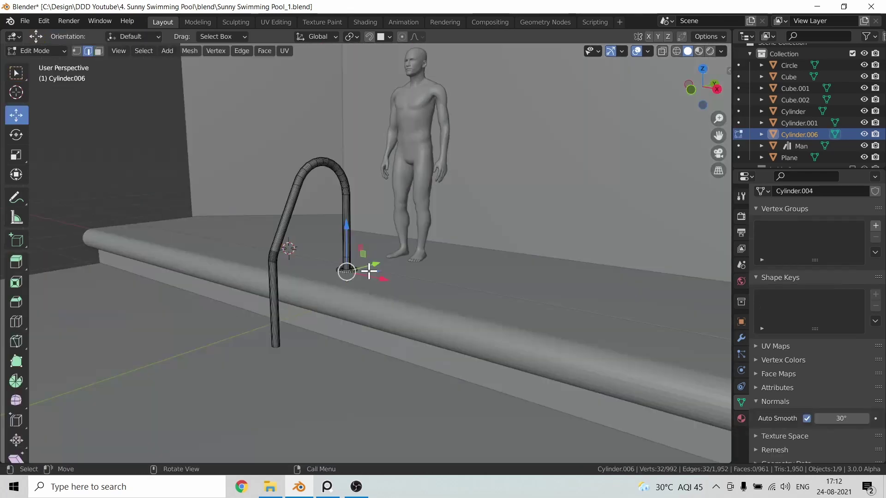
# Duplicate the whole handrail and place the copy to the right
pyautogui.press('a')
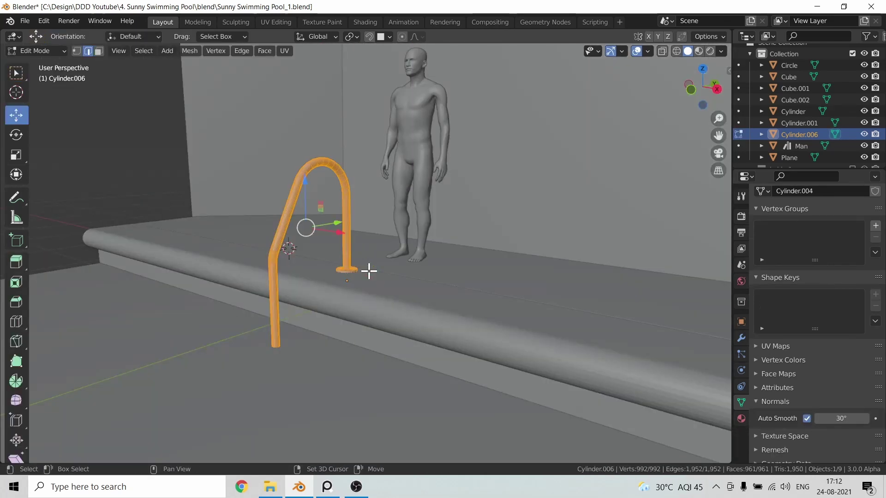
pyautogui.hotkey('shift', 'd')
pyautogui.click(430, 343)
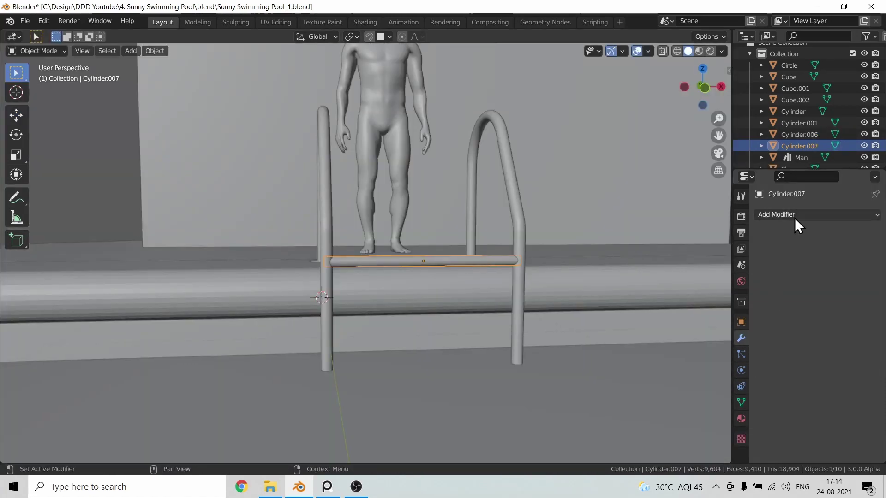
# Give the rung an Array modifier with Count 2 and Factor X 8.4, then lower it
pyautogui.click(794, 216)
pyautogui.click(652, 250)
pyautogui.moveTo(834, 301); pyautogui.dragTo(867, 300)
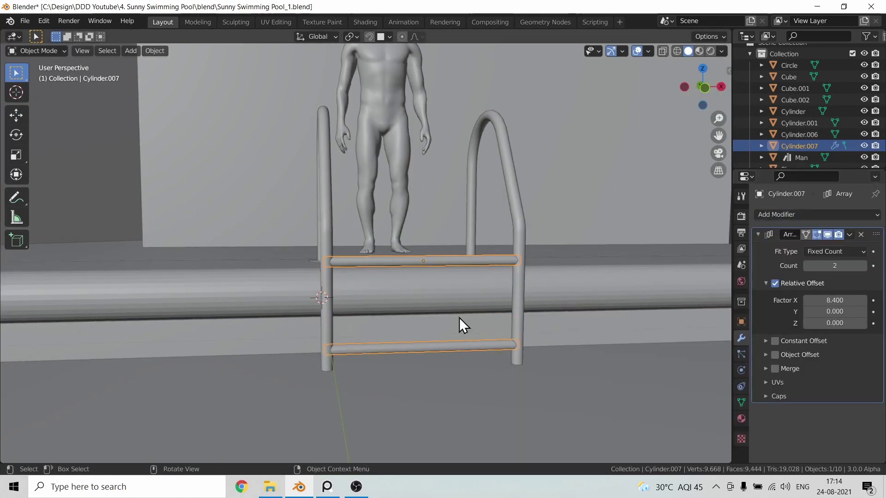
pyautogui.moveTo(459, 318); pyautogui.dragTo(666, 328, button='middle')
pyautogui.press('g')
pyautogui.press('z')
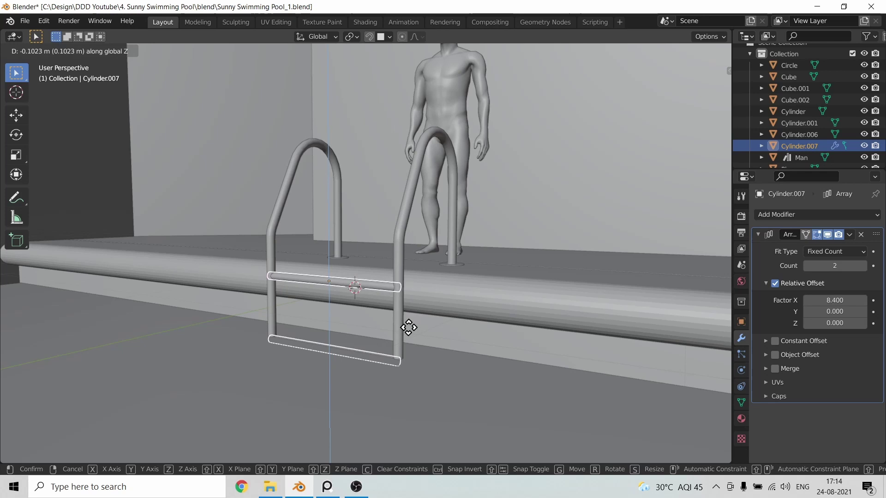
pyautogui.click(409, 327)
pyautogui.moveTo(408, 327); pyautogui.dragTo(443, 369, button='middle')
pyautogui.click(452, 356)
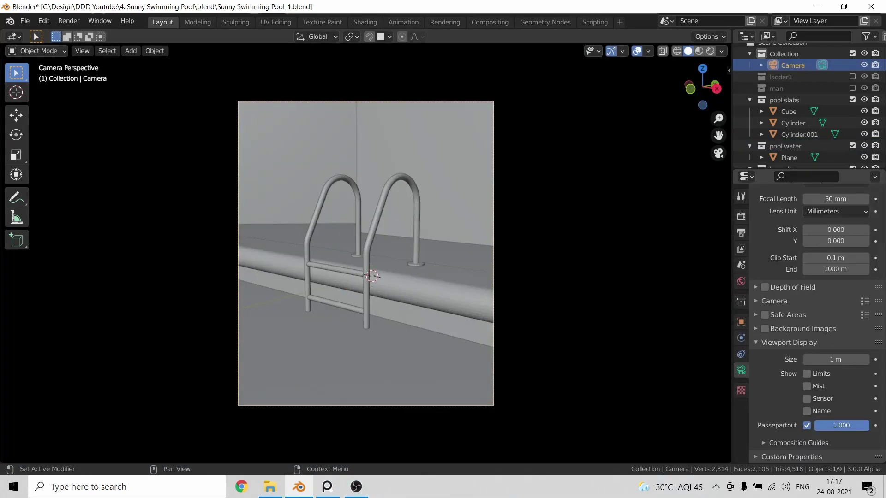
# Reposition the camera horizontally and vertically to frame the pool ladder
pyautogui.press('g')
pyautogui.click(453, 349)
pyautogui.press('g')
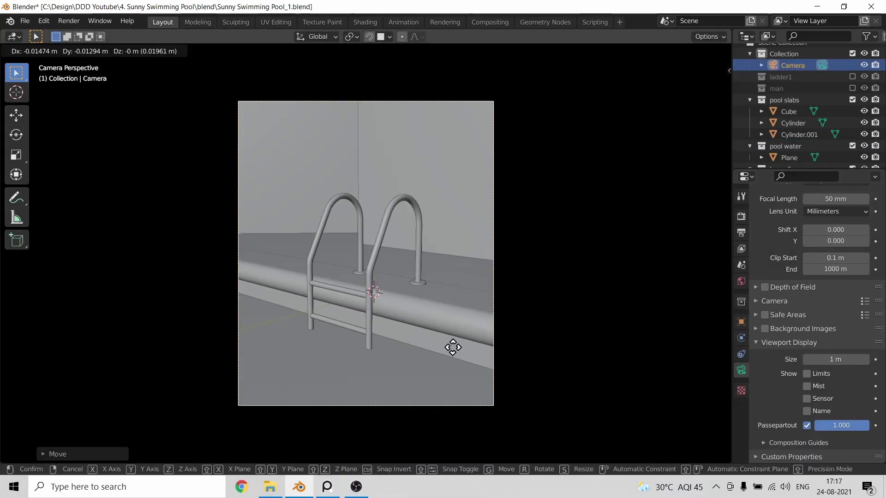
pyautogui.click(450, 353)
pyautogui.press('g')
pyautogui.press('z')
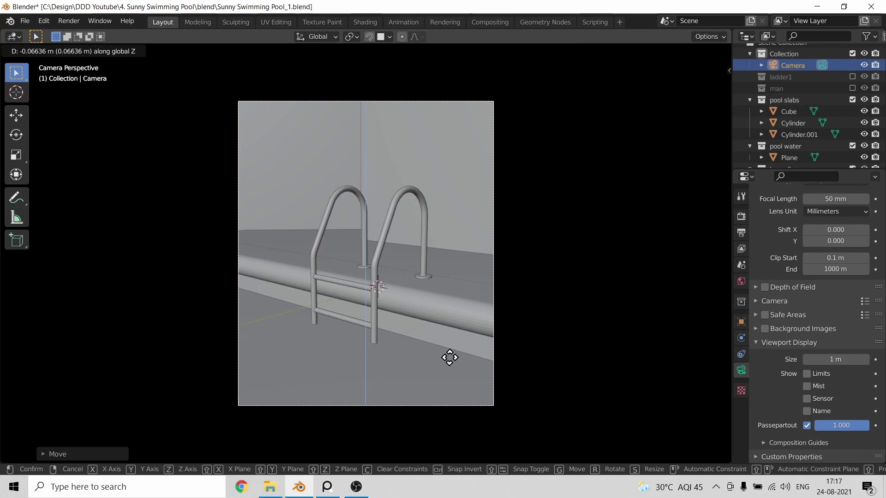
pyautogui.click(450, 357)
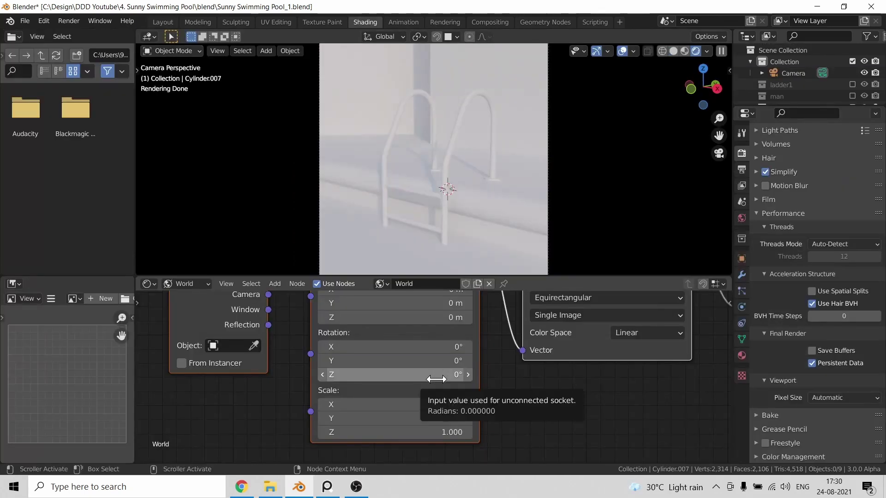
# Rotate the environment lighting around the scene, discarding a typed Z rotation of 2
pyautogui.moveTo(427, 374); pyautogui.dragTo(436, 378)
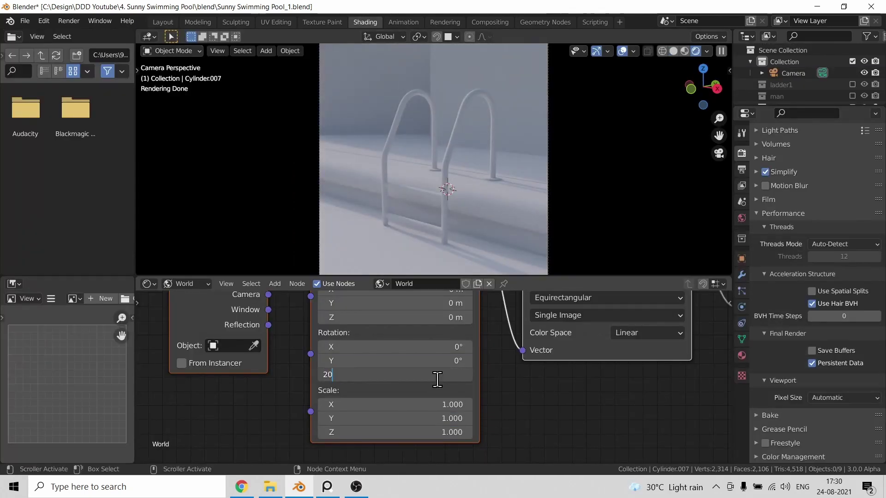
pyautogui.click(436, 375)
pyautogui.write('2')
pyautogui.press('Escape')
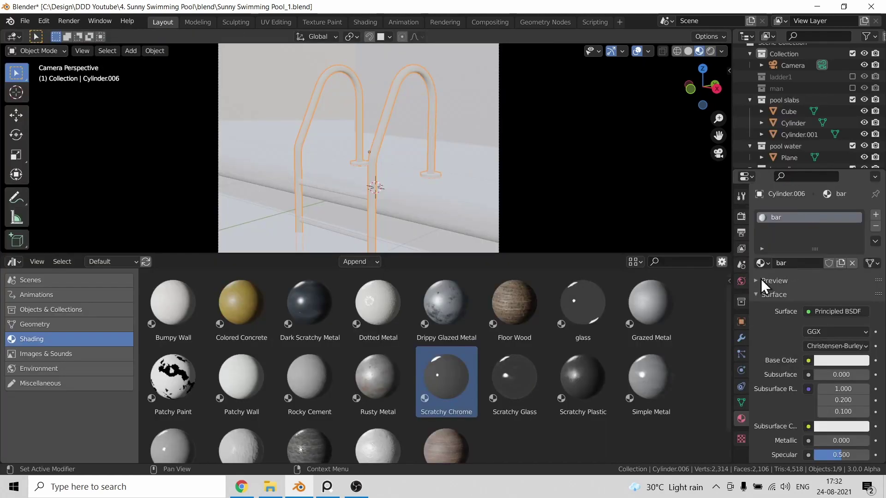
# Apply the Scratchy Chrome material to the handrails and Smart UV Project their mesh
pyautogui.moveTo(446, 376); pyautogui.dragTo(374, 160)
pyautogui.press('Tab')
pyautogui.scroll(3, 376, 156)
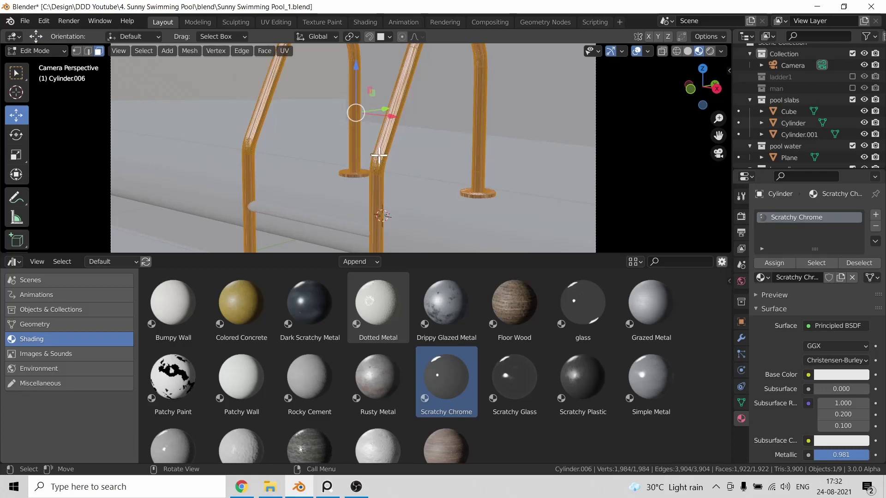
pyautogui.scroll(-2, 368, 148)
pyautogui.press('u')
pyautogui.click(361, 136)
pyautogui.click(358, 223)
pyautogui.press('Tab')
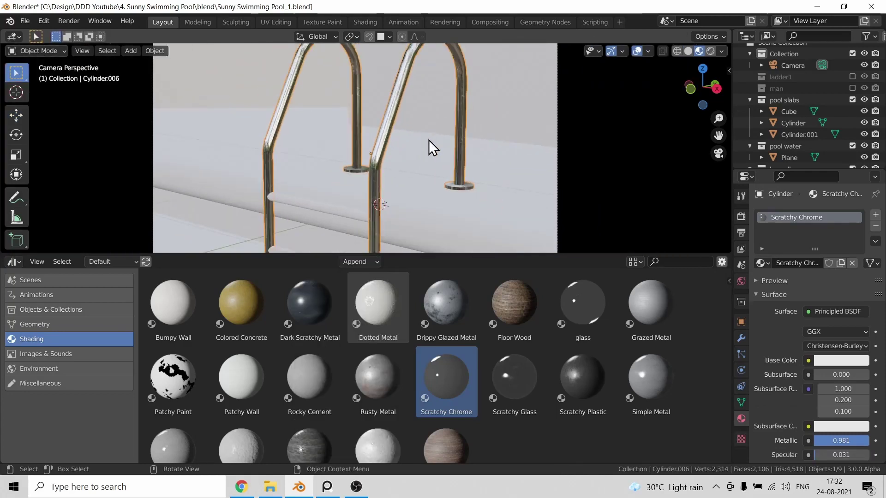
# Apply the scale of the ladder rungs
pyautogui.click(353, 194)
pyautogui.hotkey('ctrl', 'a')
pyautogui.click(342, 199)
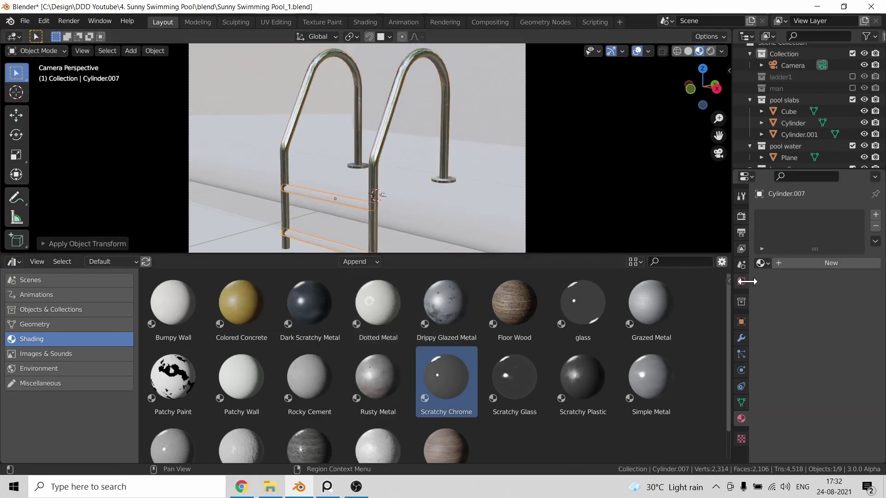
# Give the rungs a new material named 'ladder' using Scratchy Chrome
pyautogui.click(762, 263)
pyautogui.click(793, 264)
pyautogui.click(791, 262)
pyautogui.write('ladd')
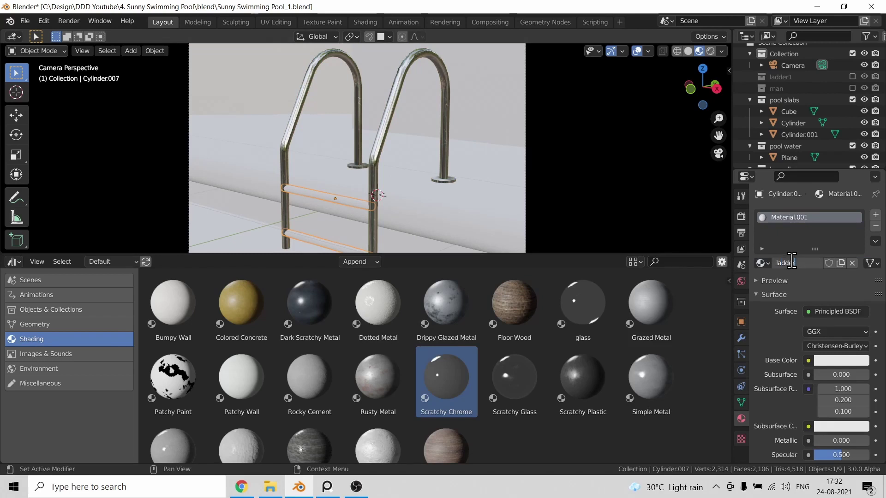
pyautogui.write('er')
pyautogui.press('Return')
pyautogui.moveTo(439, 377); pyautogui.dragTo(330, 198)
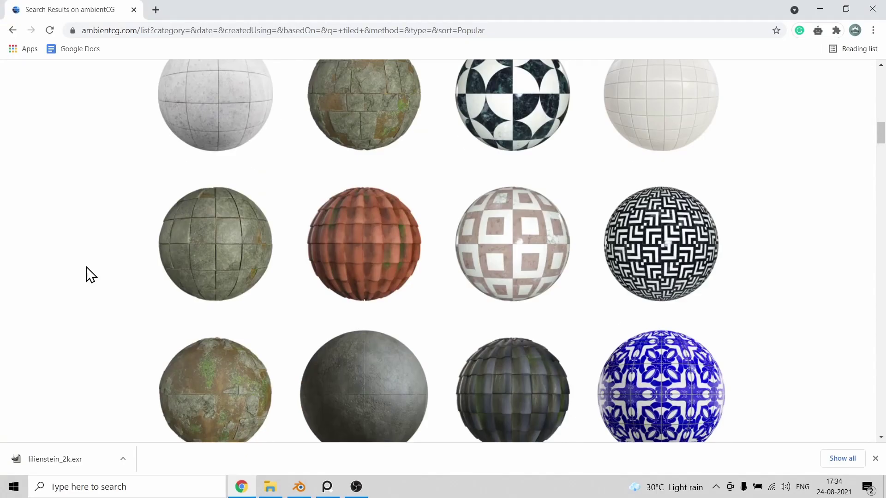
# Switch to Chrome and scroll further down the ambientCG 'tiled' search results
pyautogui.scroll(-4, 91, 275)
pyautogui.hotkey('alt', 'Tab')
pyautogui.scroll(-8, 92, 275)
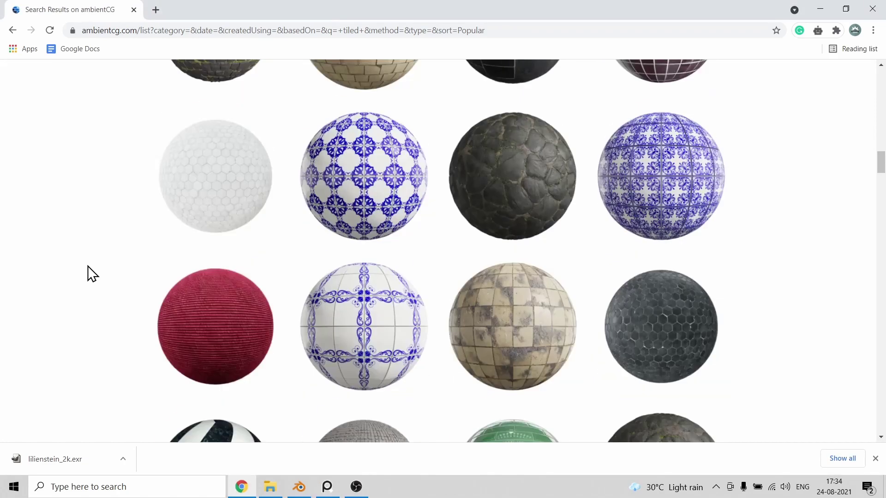
pyautogui.scroll(-8, 87, 266)
pyautogui.hotkey('alt', 'Tab')
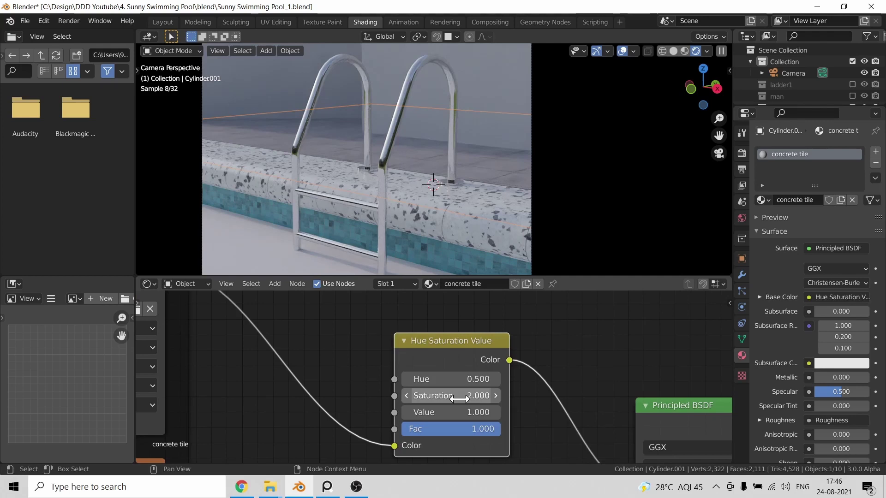
# Set the concrete tile's HSV node to Saturation 1.000 and Value 2.000
pyautogui.moveTo(459, 399); pyautogui.dragTo(484, 412)
pyautogui.keyDown('shift'); pyautogui.moveTo(512, 190); pyautogui.dragTo(450, 190, button='middle'); pyautogui.keyUp('shift')
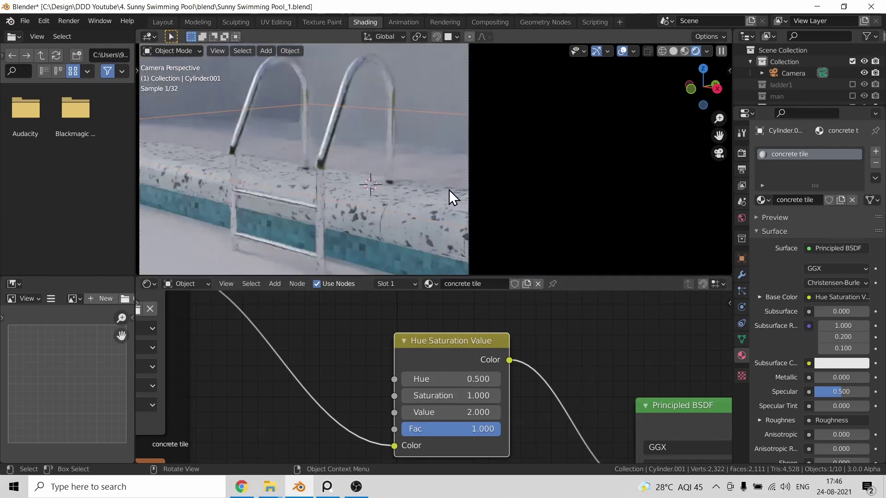
pyautogui.scroll(-5, 438, 428)
pyautogui.scroll(6, 436, 350)
pyautogui.scroll(-1, 430, 358)
# Add a Bump node fed by the normal texture colour and connected to the BSDF Normal
pyautogui.hotkey('shift', 'a')
pyautogui.click(421, 346)
pyautogui.write('bum')
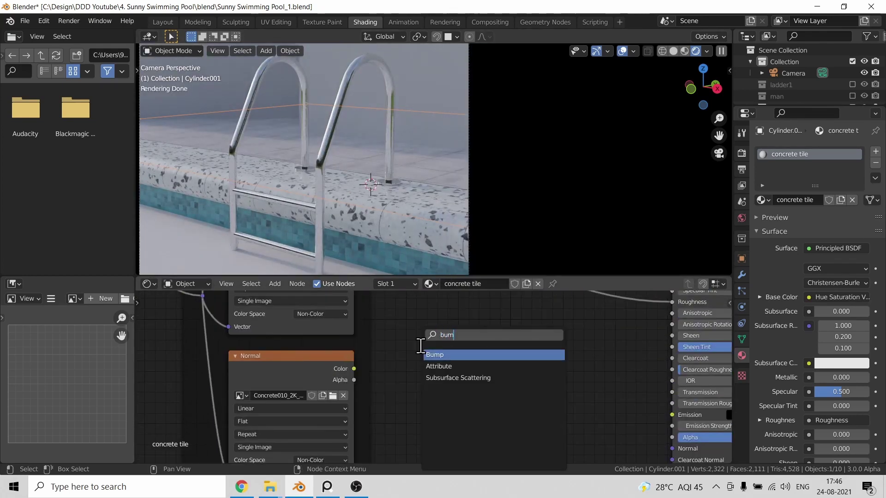
pyautogui.press('Return')
pyautogui.moveTo(354, 368); pyautogui.dragTo(435, 451)
pyautogui.moveTo(512, 390); pyautogui.dragTo(668, 412)
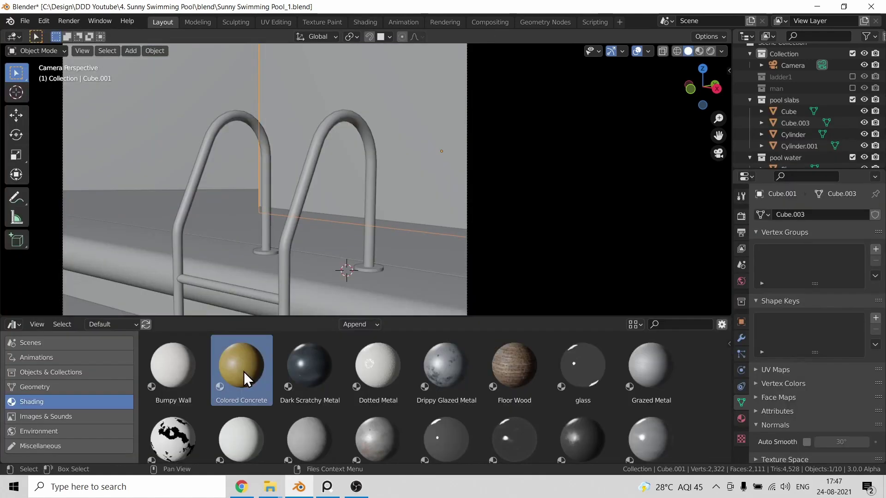
pyautogui.click(742, 419)
# Apply the Colored Concrete material to the back wall and view it in Material Preview
pyautogui.click(791, 262)
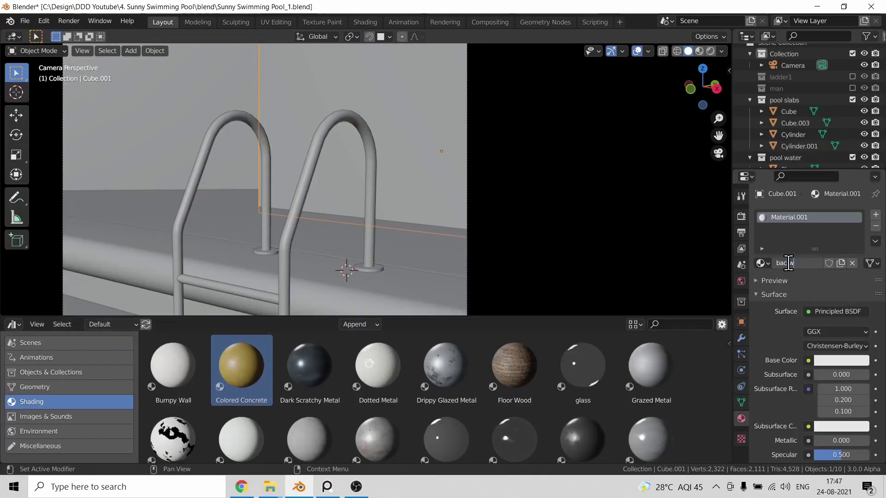
pyautogui.moveTo(242, 365); pyautogui.dragTo(417, 107)
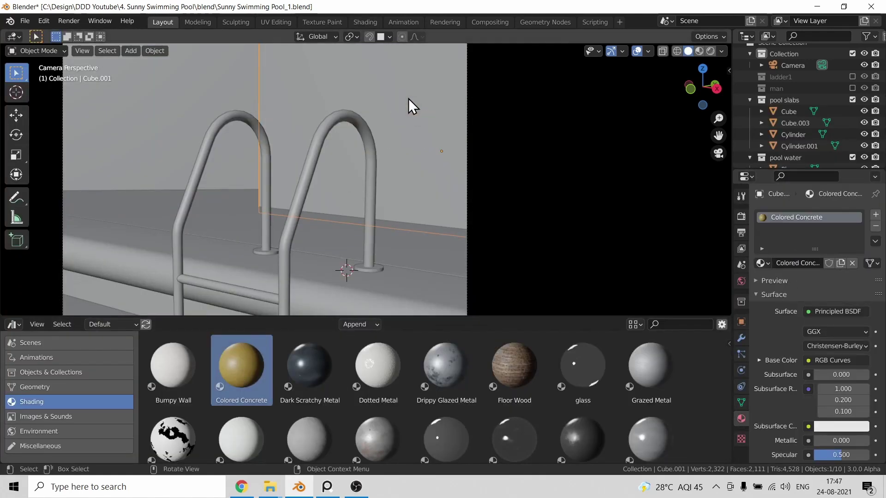
pyautogui.click(409, 189)
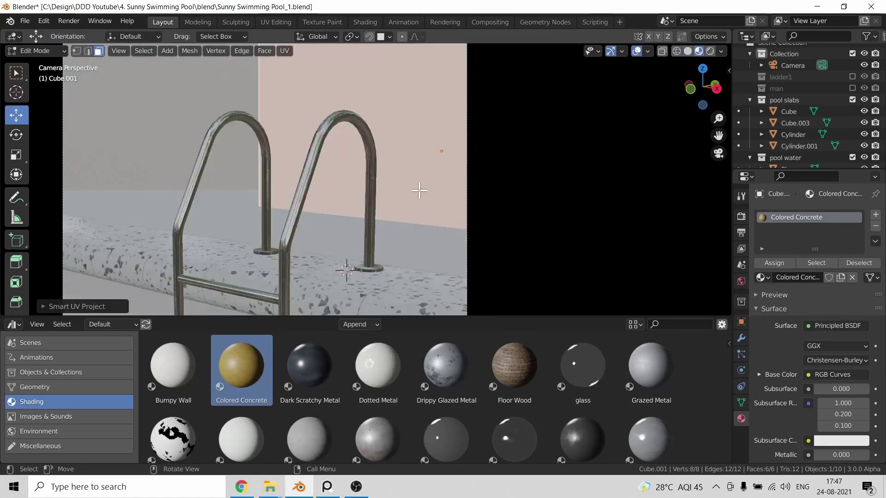
# In the Shading tab, bend the wall's RGB Curves to tint it, moving to the red channel
pyautogui.click(365, 21)
pyautogui.scroll(4, 450, 401)
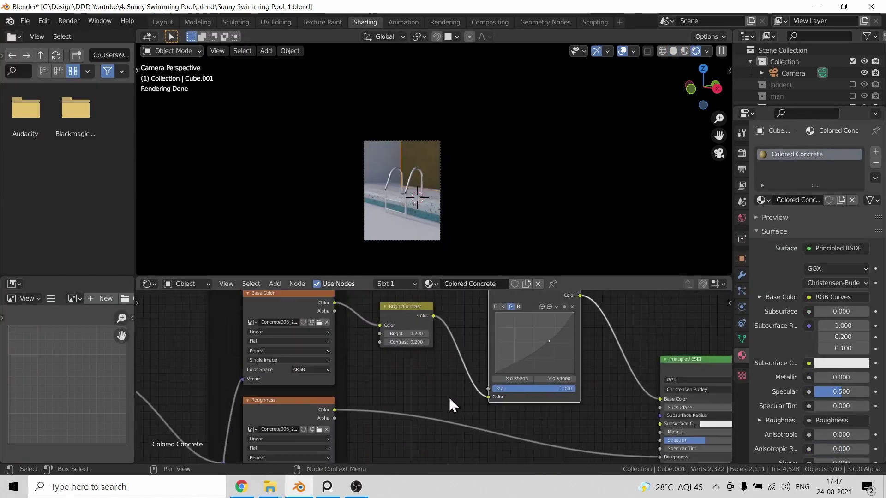
pyautogui.scroll(1, 448, 355)
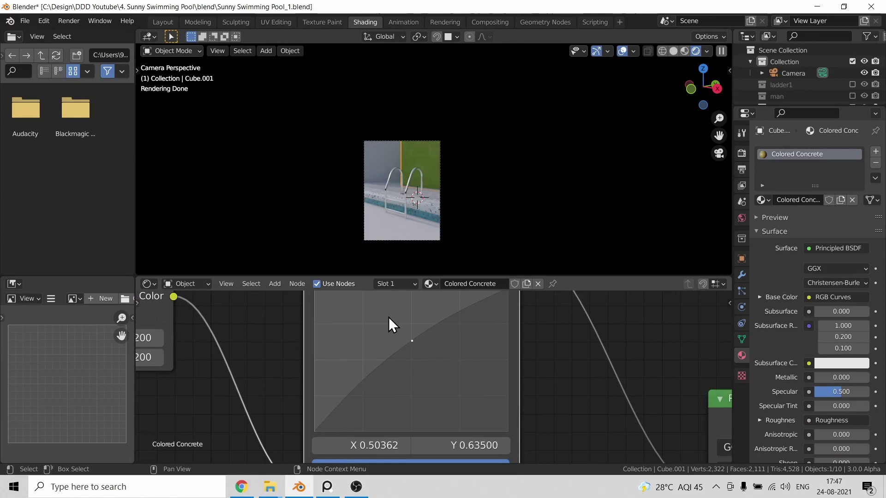
pyautogui.scroll(2, 389, 325)
pyautogui.scroll(-2, 384, 378)
pyautogui.moveTo(383, 351); pyautogui.dragTo(421, 393)
pyautogui.scroll(2, 389, 369)
pyautogui.scroll(-2, 417, 355)
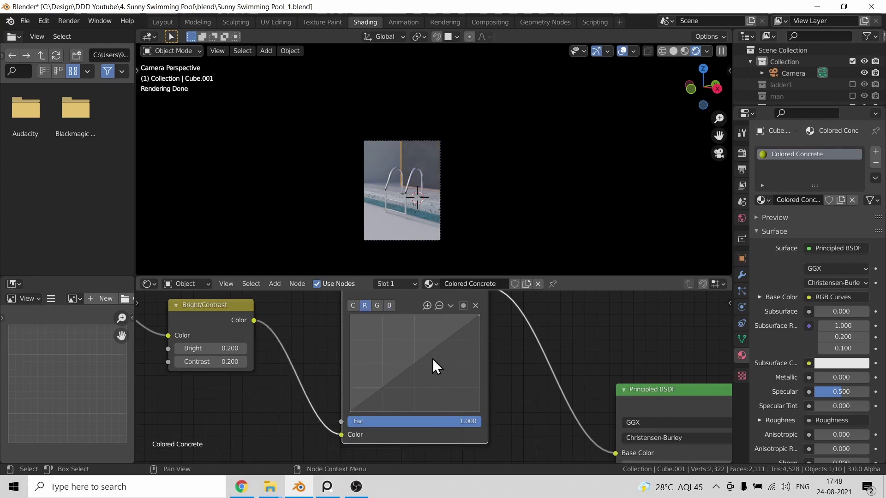
pyautogui.click(364, 305)
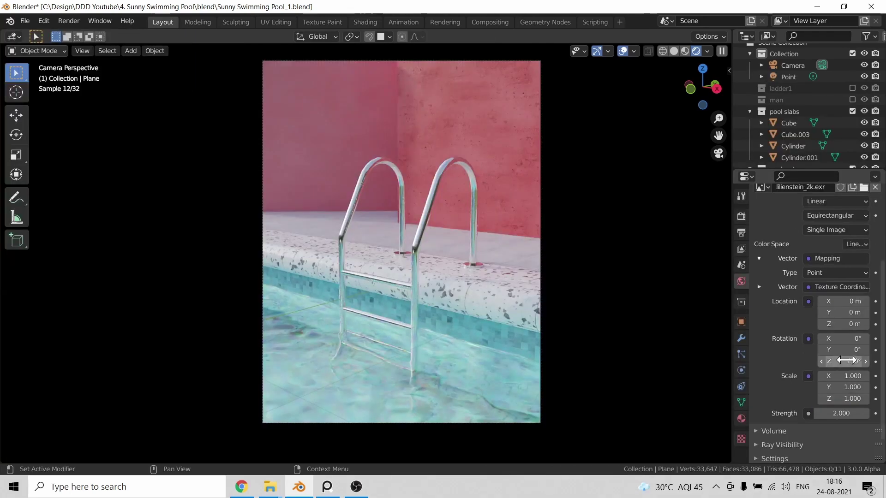
# Try environment Z rotations of 200 and 10°, settling on 330°
pyautogui.press('BackSpace')
pyautogui.press('BackSpace')
pyautogui.press('BackSpace')
pyautogui.write('200')
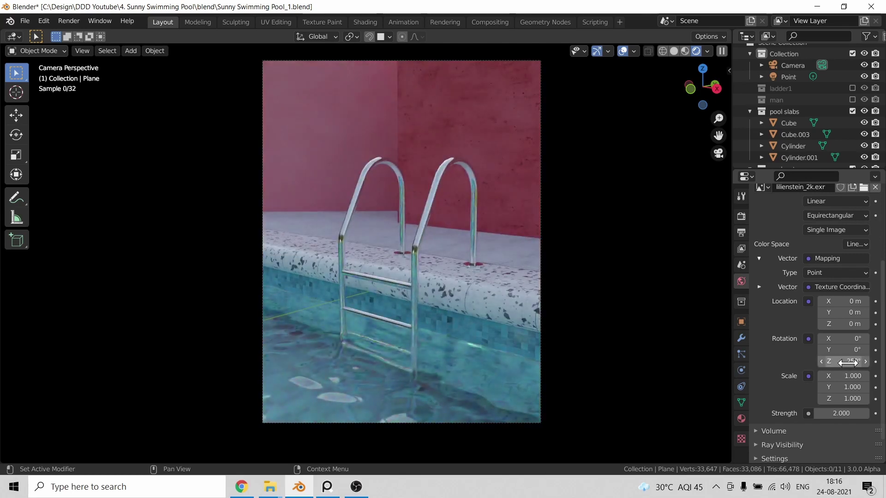
pyautogui.moveTo(848, 363); pyautogui.dragTo(847, 362)
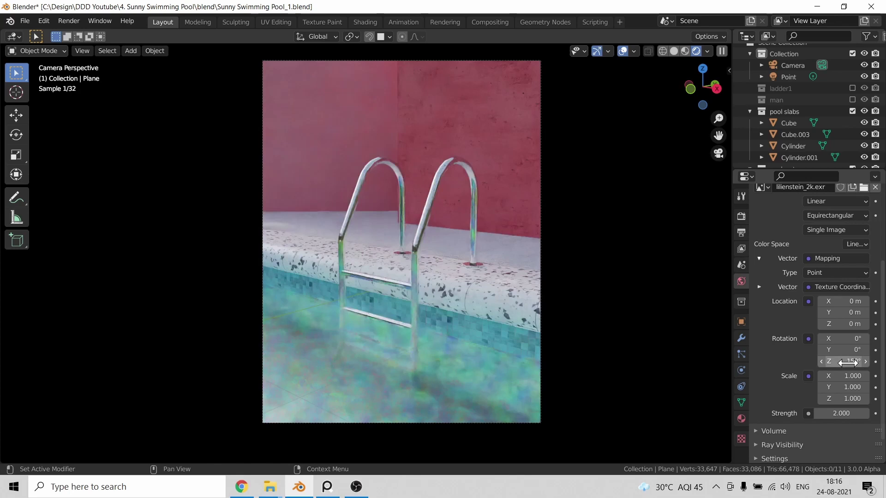
pyautogui.click(847, 363)
pyautogui.write('10')
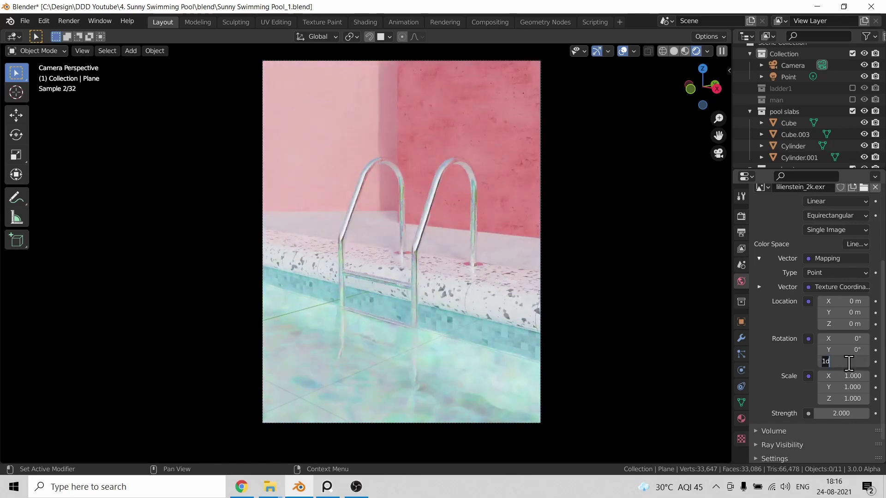
pyautogui.press('Return')
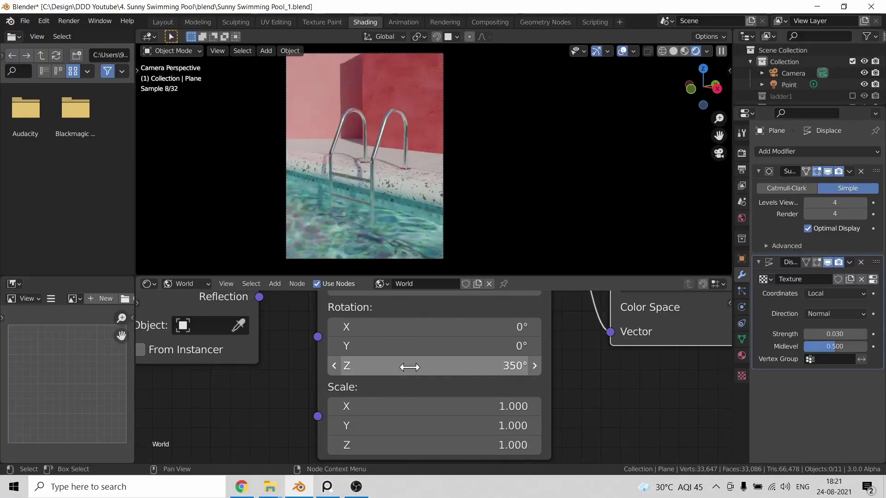
pyautogui.doubleClick(407, 366)
pyautogui.write('330')
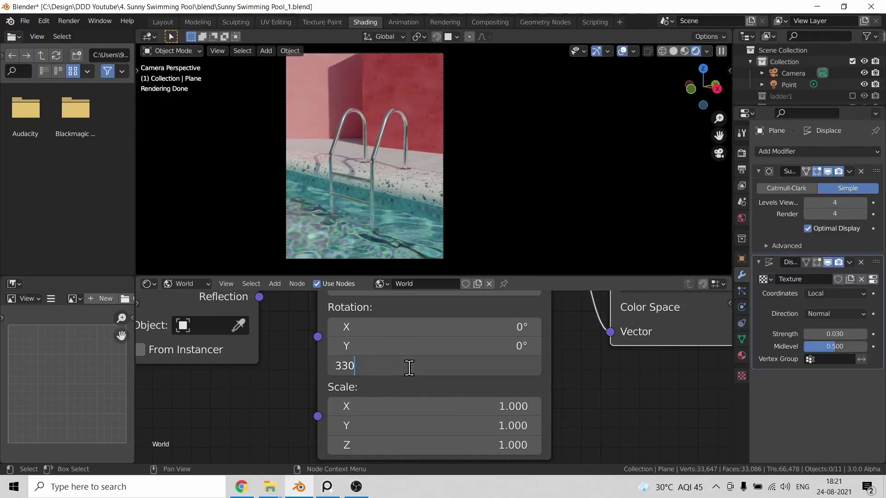
pyautogui.press('Return')
# Turn off Viewport Denoising in the Render Properties
pyautogui.click(178, 20)
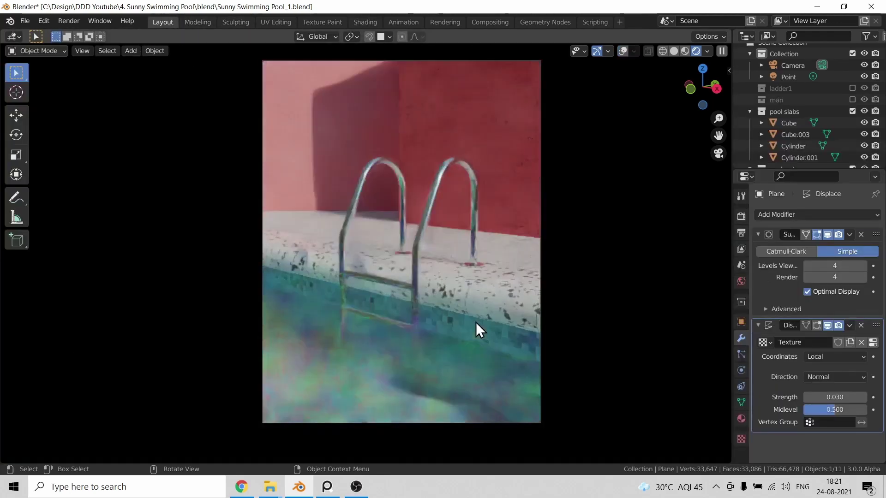
pyautogui.click(741, 216)
pyautogui.click(812, 311)
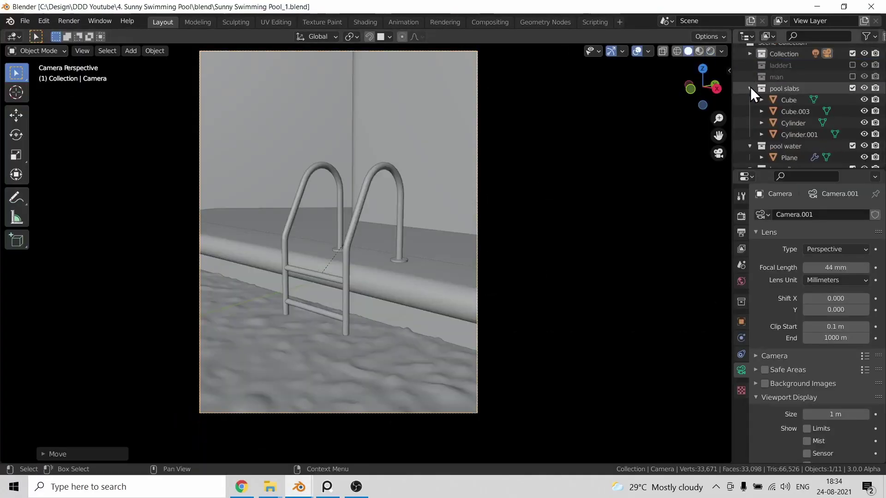
# Rename the new collection to 'plant' and save the blend file
pyautogui.doubleClick(784, 153)
pyautogui.write('plant')
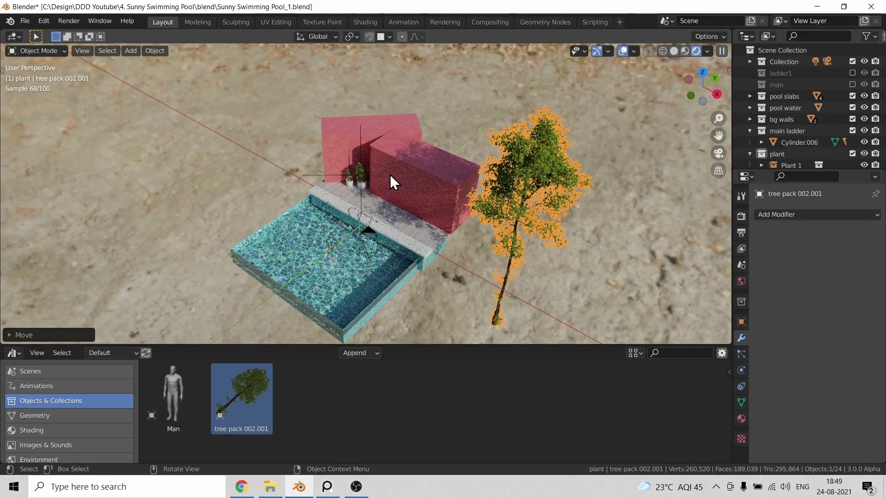
pyautogui.hotkey('ctrl', 's')
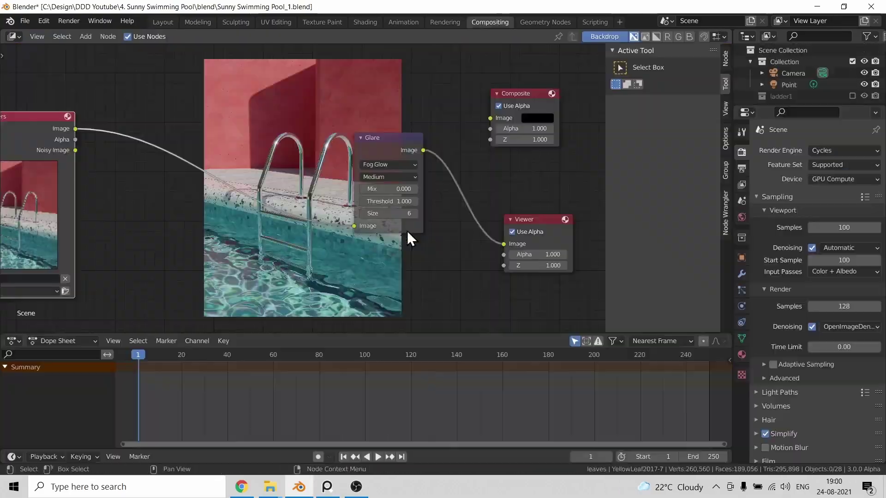
# Set the compositor Glare node quality to Medium, then move GIMP's Exposure dialog aside
pyautogui.click(389, 177)
pyautogui.click(387, 198)
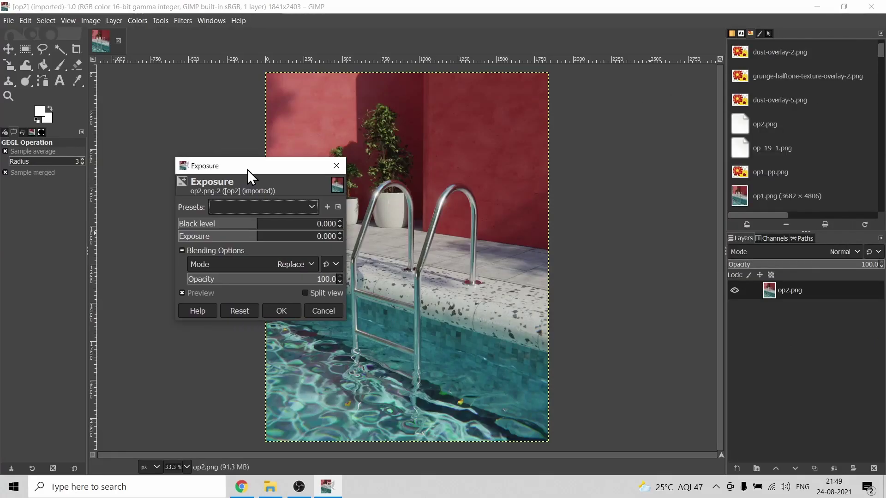
pyautogui.moveTo(247, 170); pyautogui.dragTo(226, 142)
pyautogui.keyDown('ctrl'); pyautogui.scroll(-1, 510, 227); pyautogui.keyUp('ctrl')
# Raise the exposure slightly, set black level 0.002, and apply the Exposure adjustment
pyautogui.click(204, 208)
pyautogui.click(203, 197)
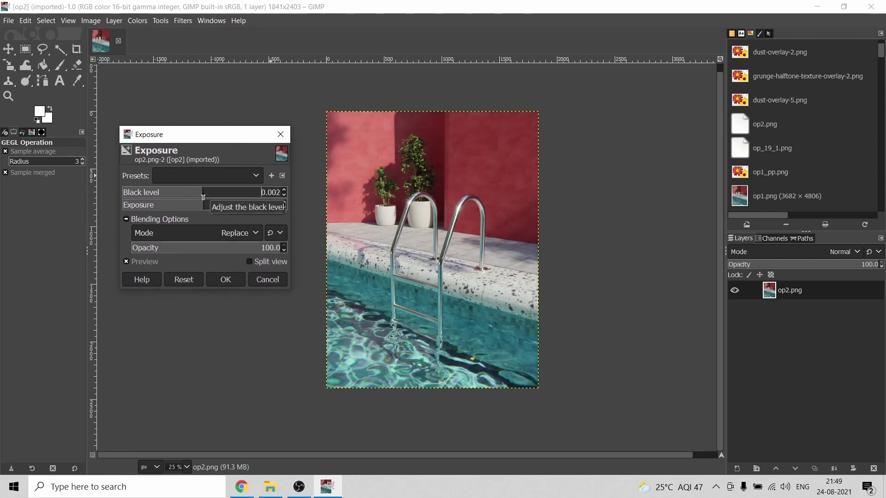
pyautogui.click(226, 280)
pyautogui.click(137, 20)
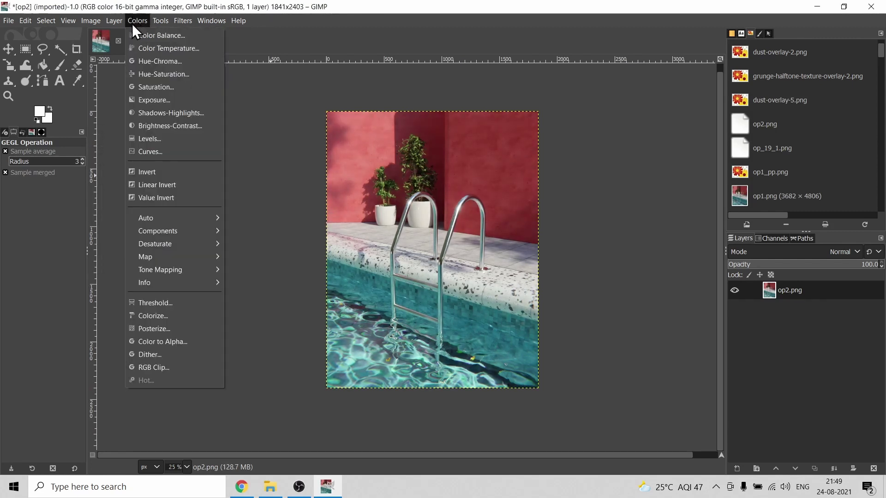